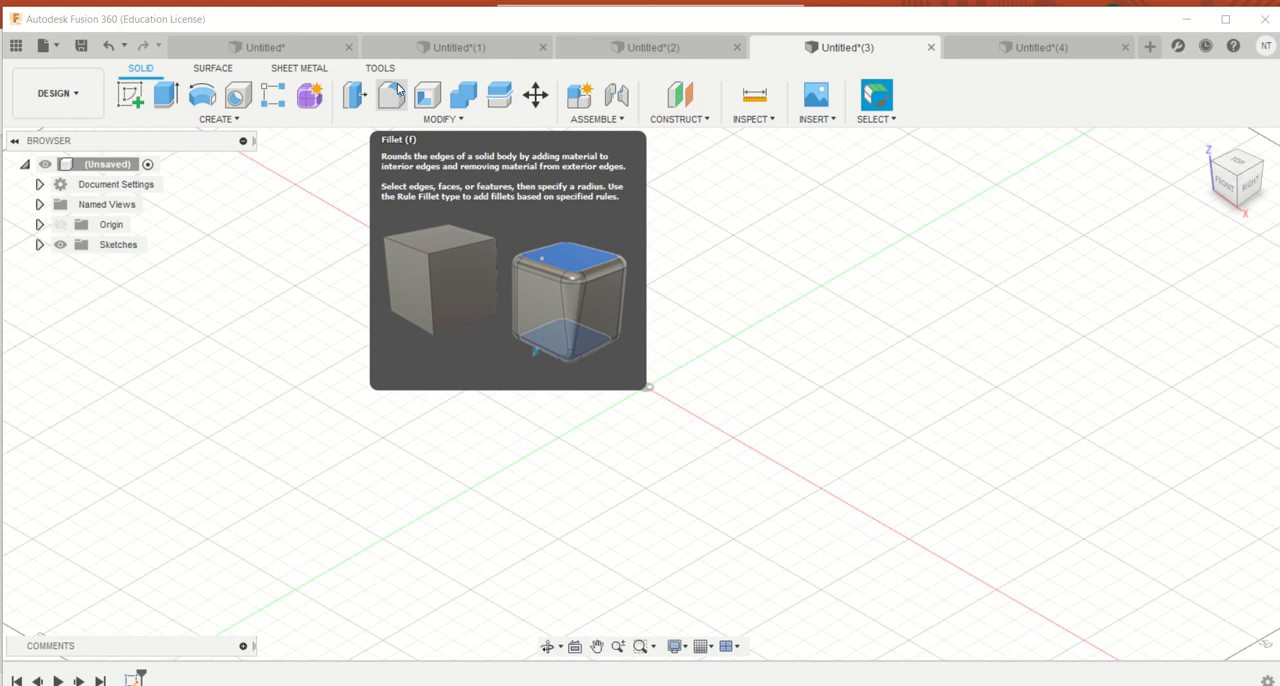
Switch to the first Untitled document and start a fillet on the cylinder's top circular edge
left_click(265, 55)
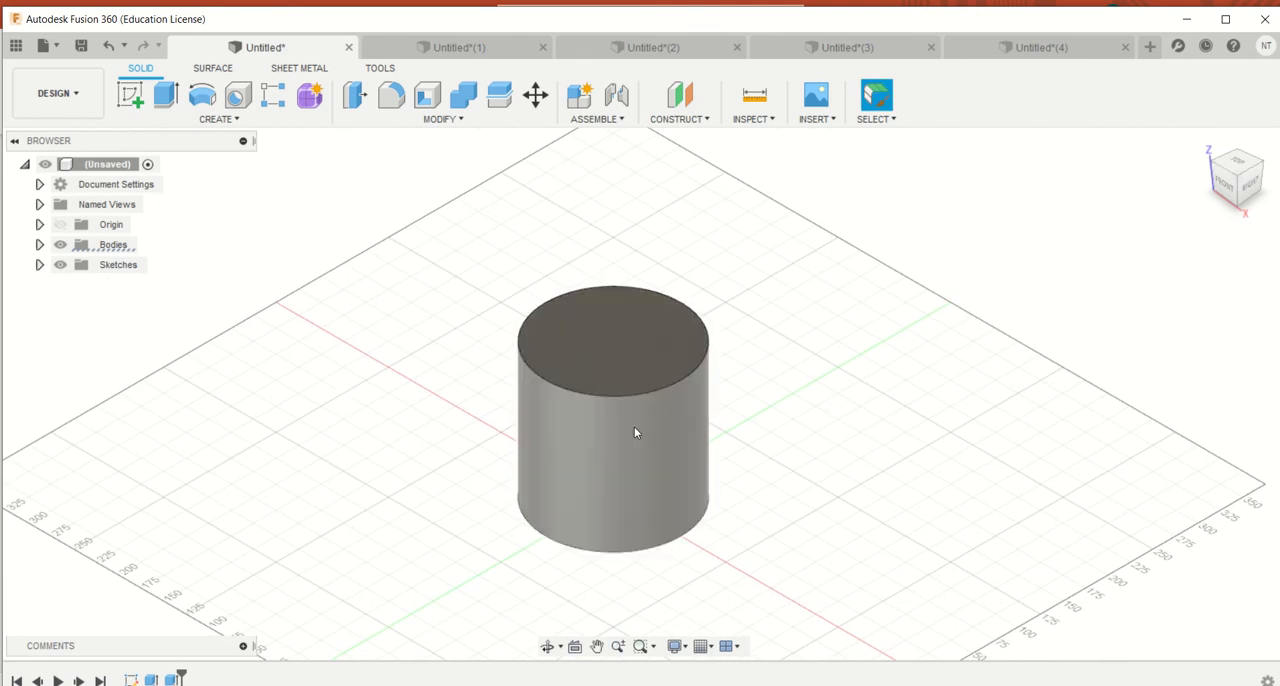
left_click(618, 396)
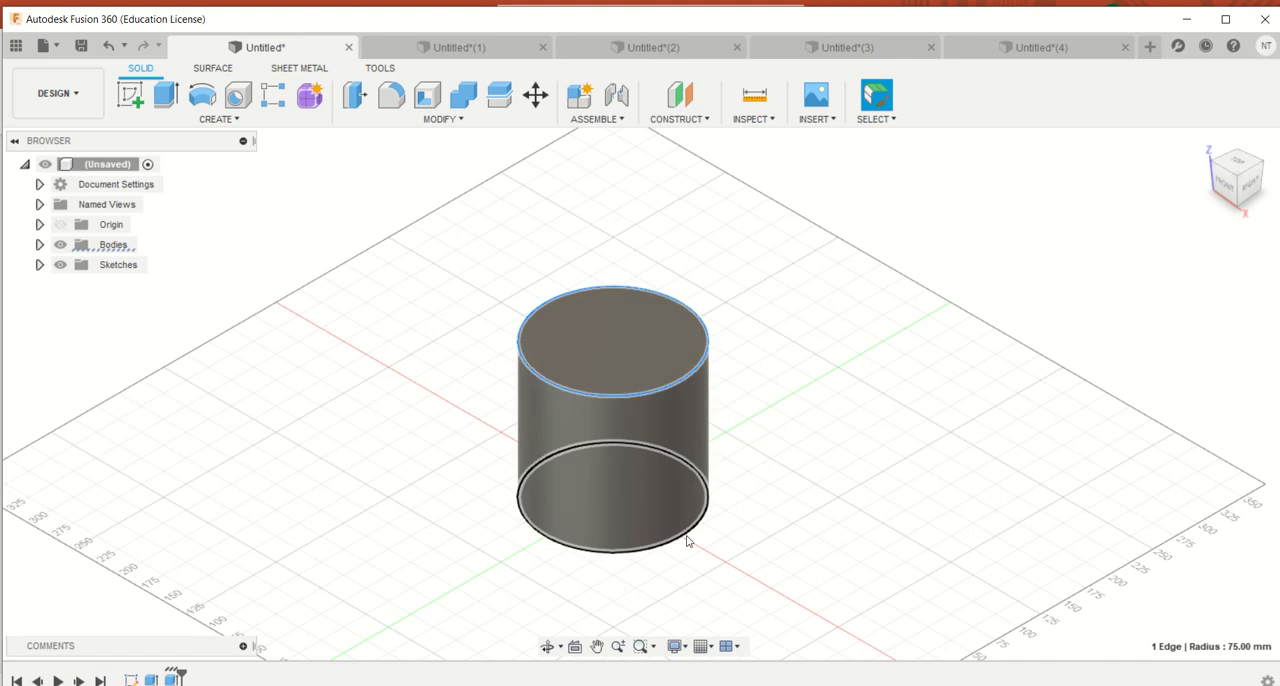
left_click(397, 98)
mouse_move(1238, 187)
left_mouse_down()
mouse_move(1212, 180)
mouse_move(1240, 172)
left_mouse_up()
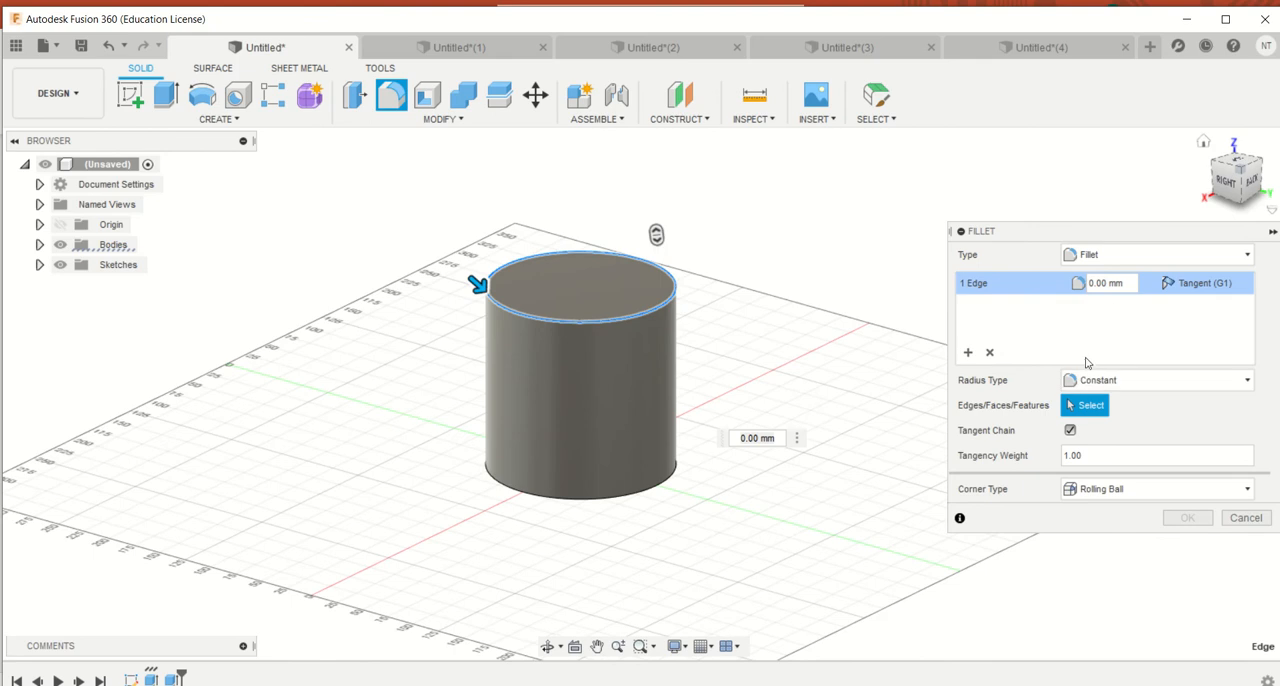
Examine the fillet's radius type and corner type options, leaving Constant and Rolling Ball selected
left_click(1097, 383)
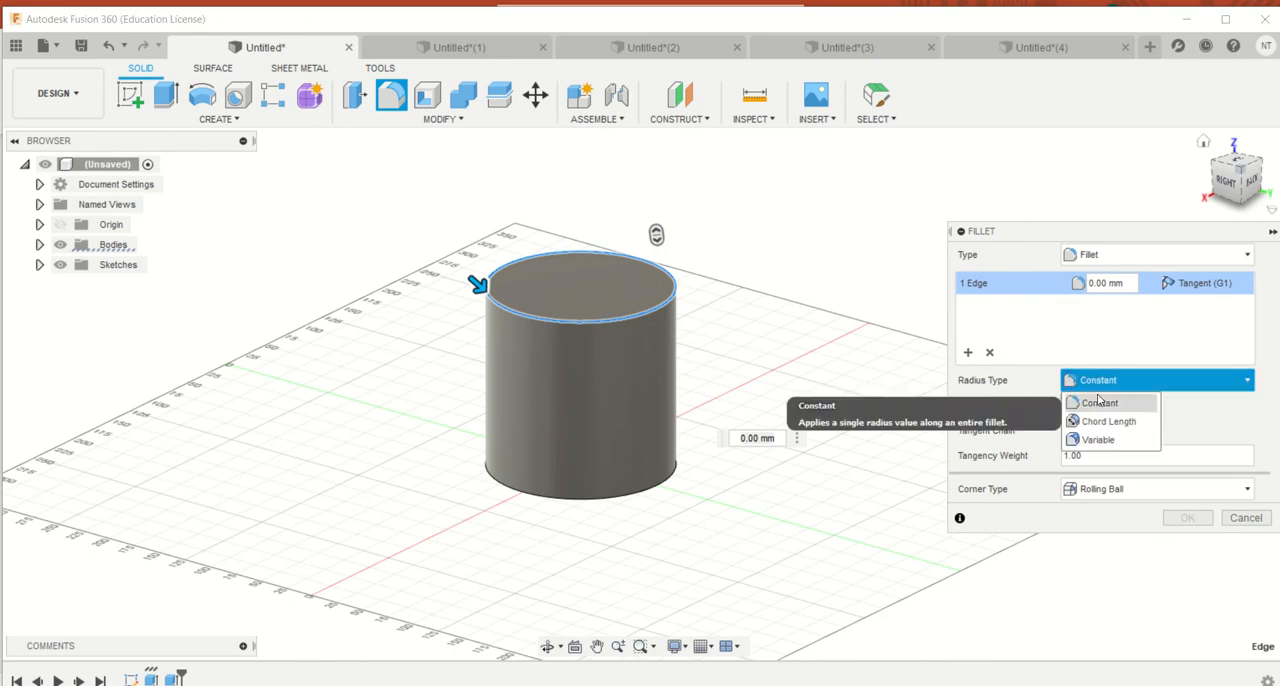
left_click(1100, 402)
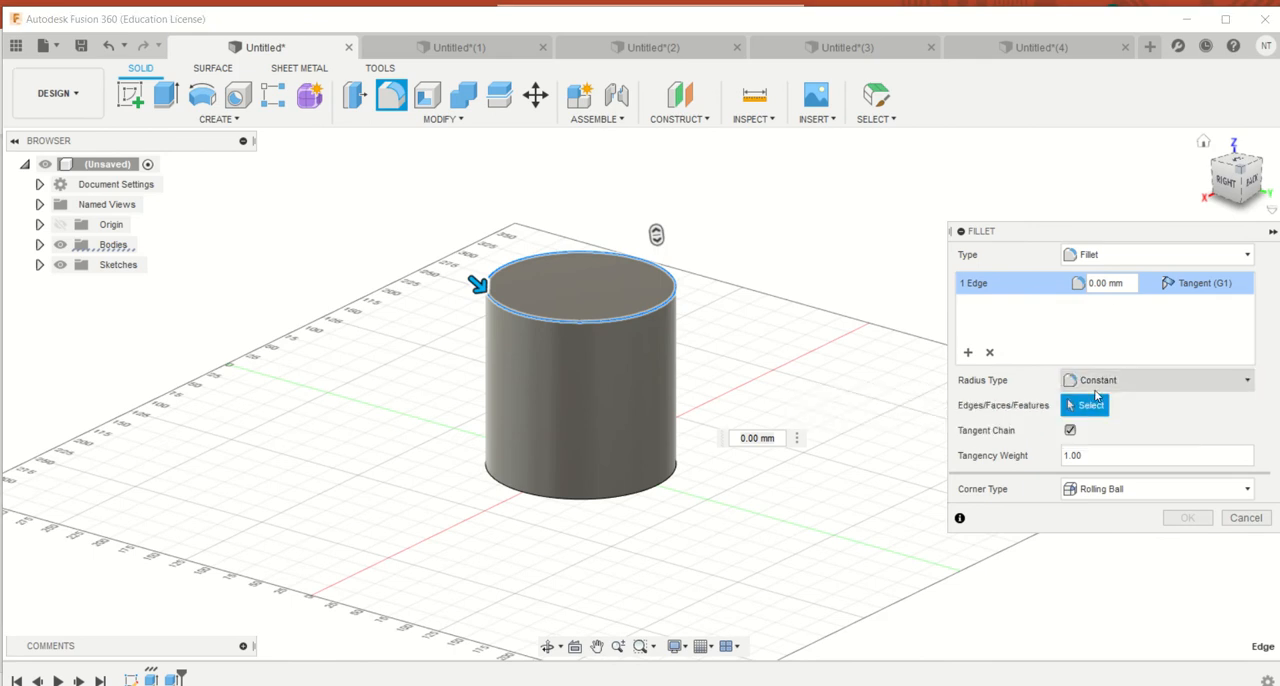
left_click(1087, 388)
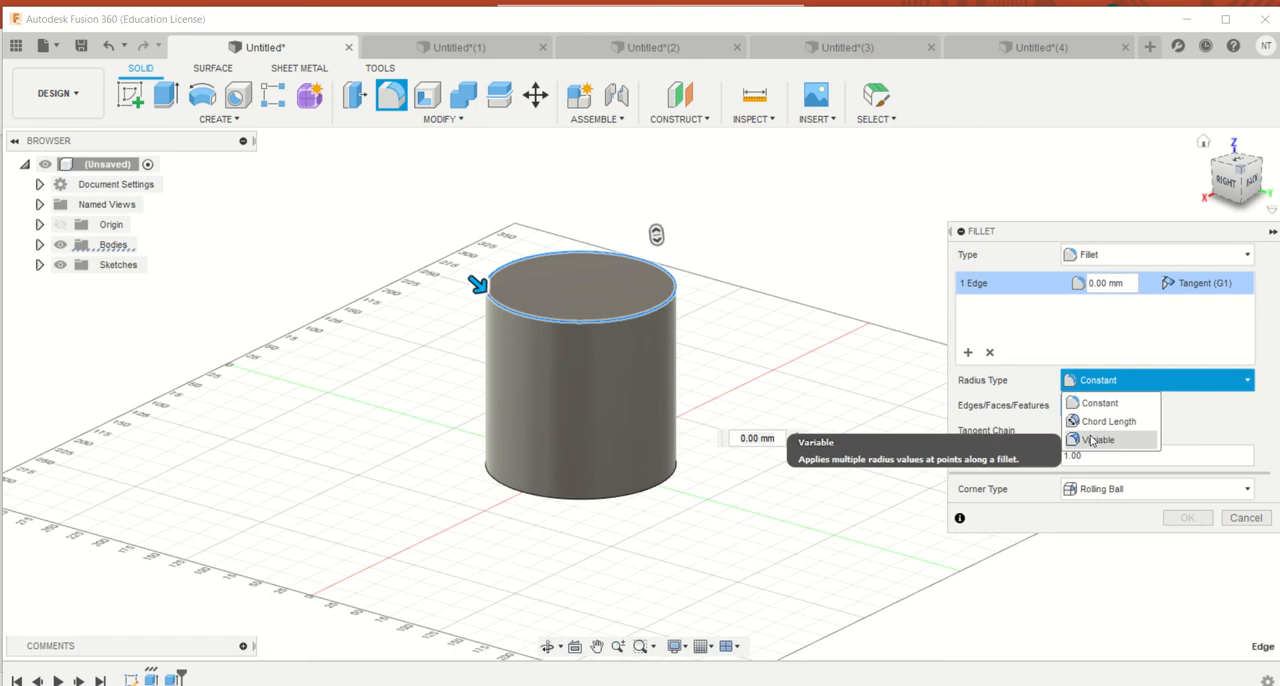
left_click(1136, 386)
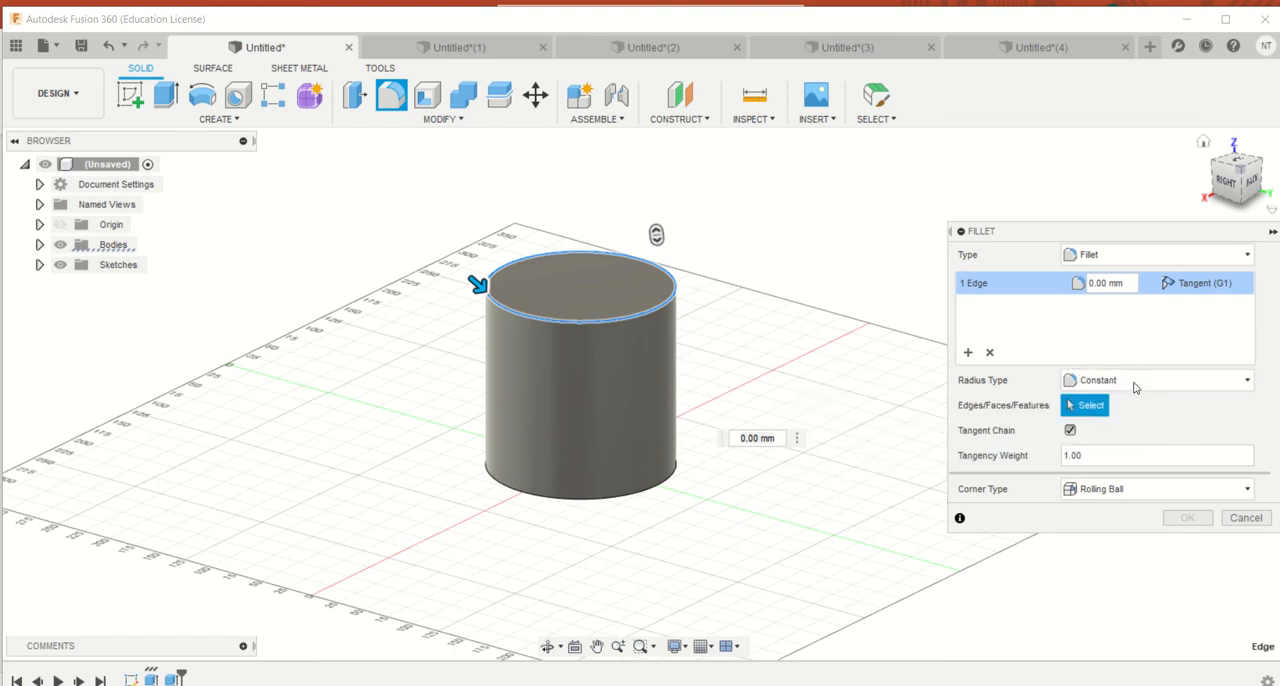
left_click(1135, 381)
left_click(1135, 380)
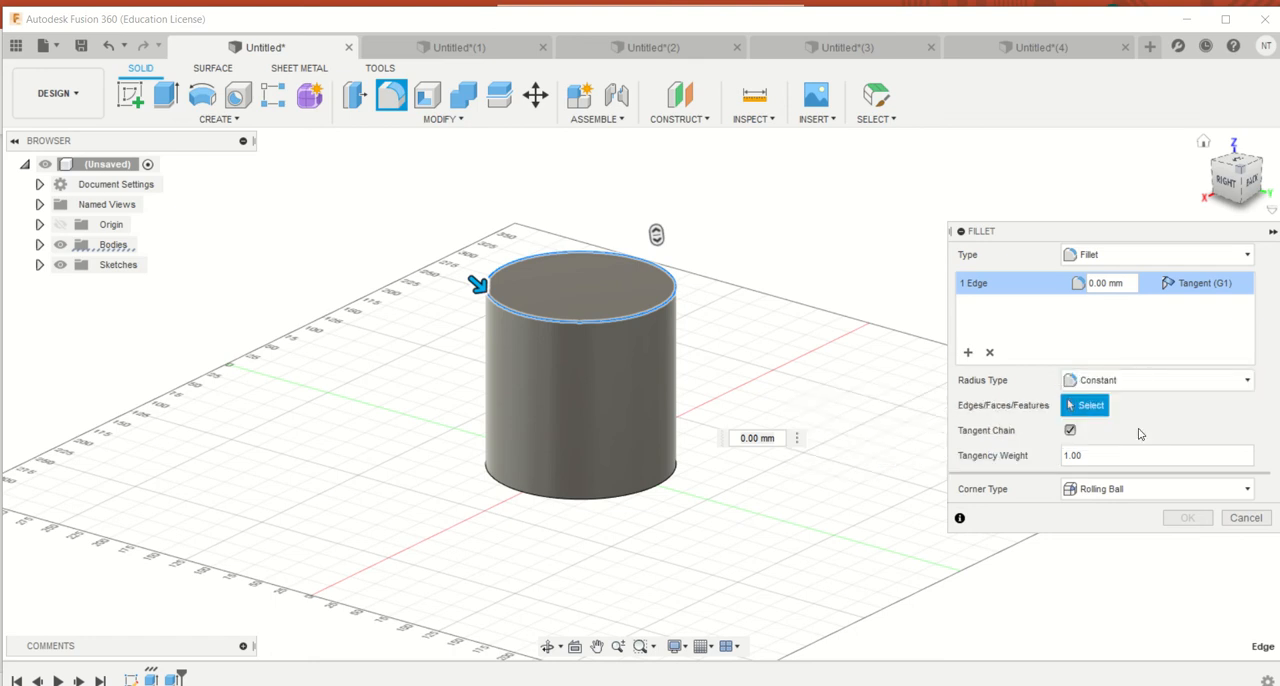
left_click(1122, 489)
left_click(1105, 512)
Try fillet radii of 75 mm, 12.5 mm and 5 mm on the cylinder's top edge
left_click_drag(479, 286, 510, 320)
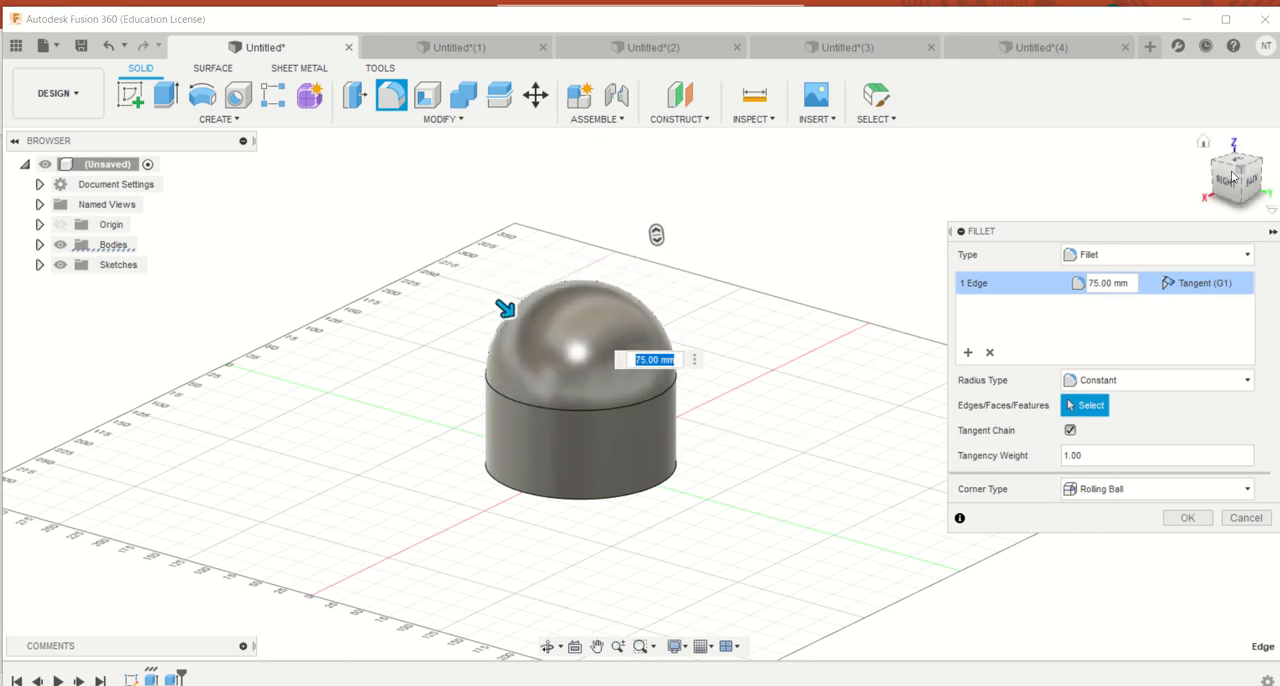
mouse_move(1238, 184)
left_mouse_down()
mouse_move(1244, 238)
mouse_move(1220, 152)
mouse_move(1228, 170)
left_mouse_up()
left_click_drag(508, 305, 480, 277)
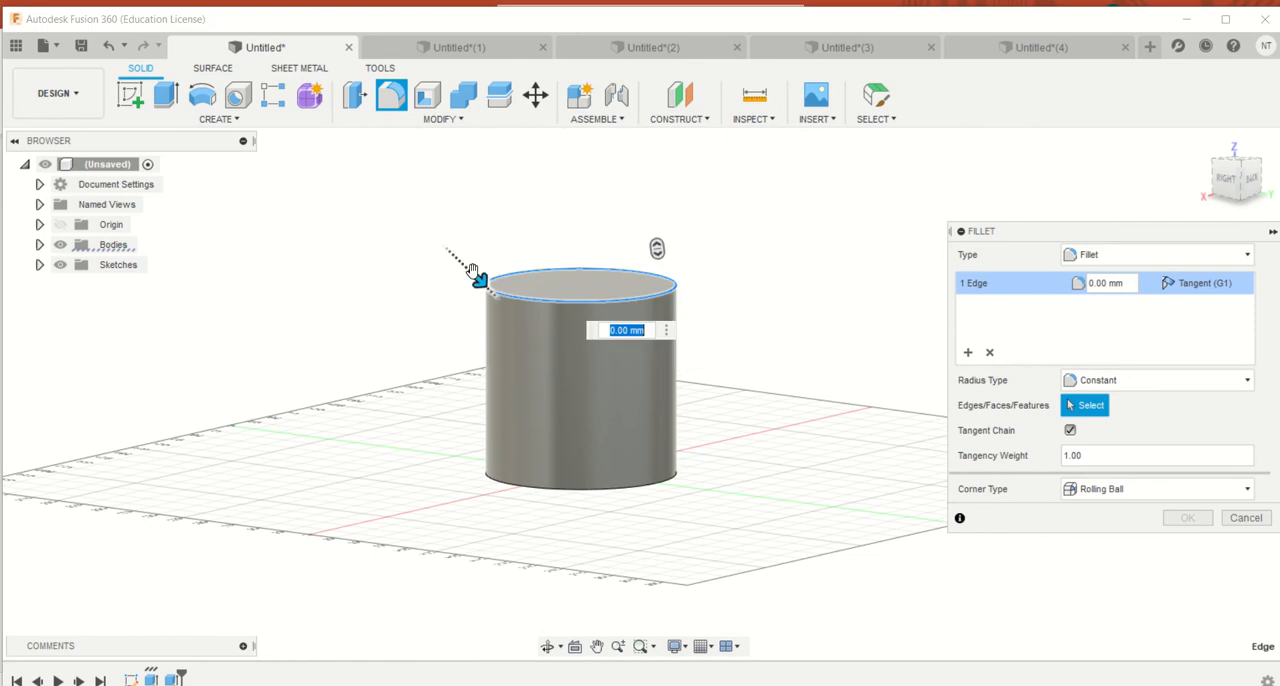
scroll(478, 276, "up", 5)
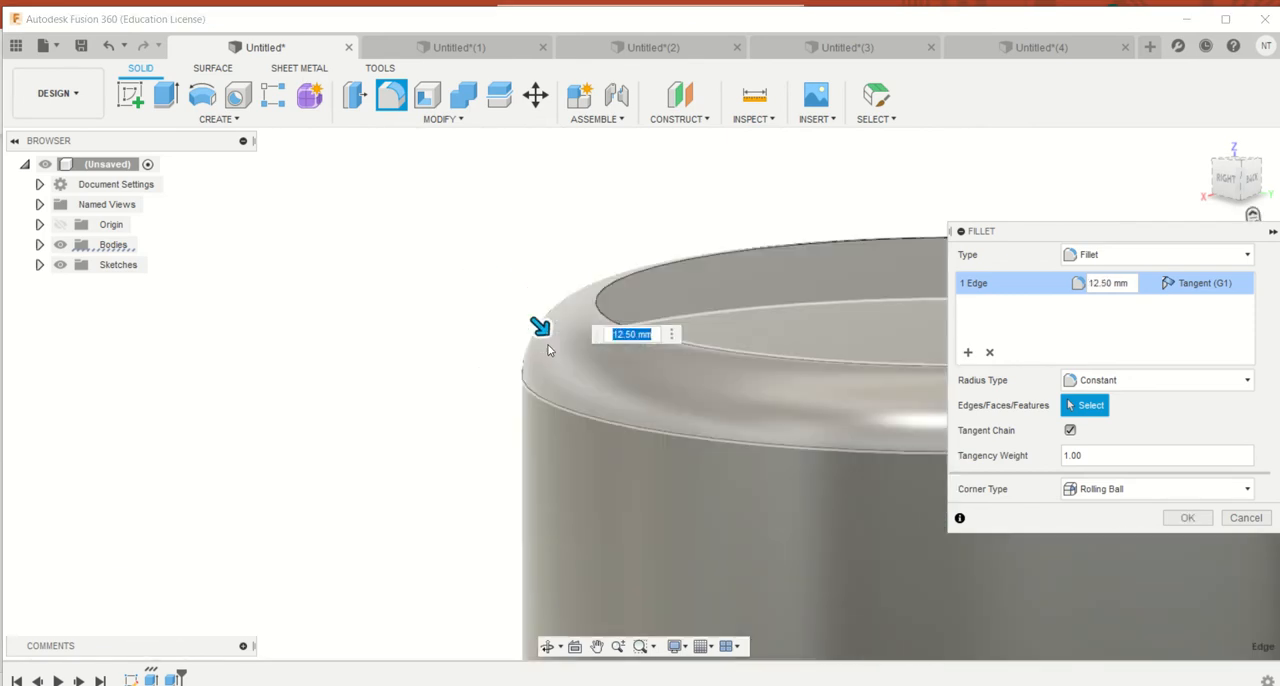
type("5")
key("Return")
scroll(450, 320, "down", 8)
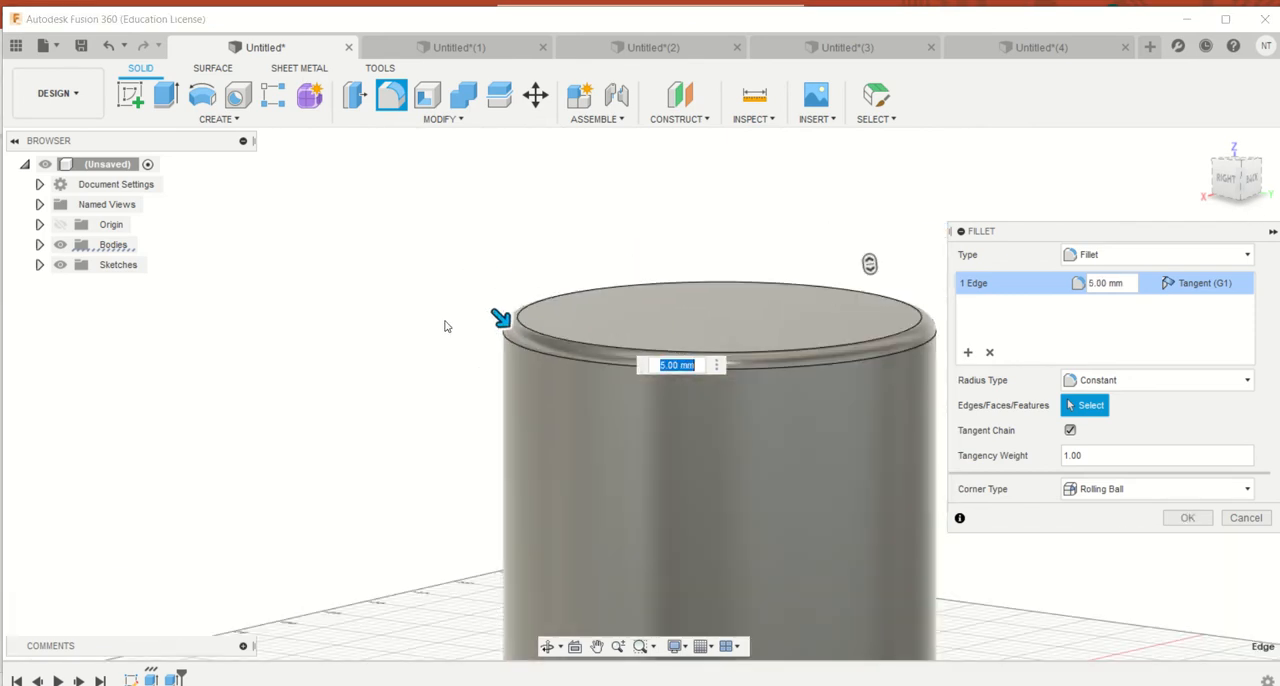
Set the top edge's fillet radius to 75 mm and complete the fillet to form a dome
mouse_move(1240, 176)
left_mouse_down()
mouse_move(1242, 200)
mouse_move(1243, 152)
mouse_move(1224, 254)
left_mouse_up()
type("75")
key("Return")
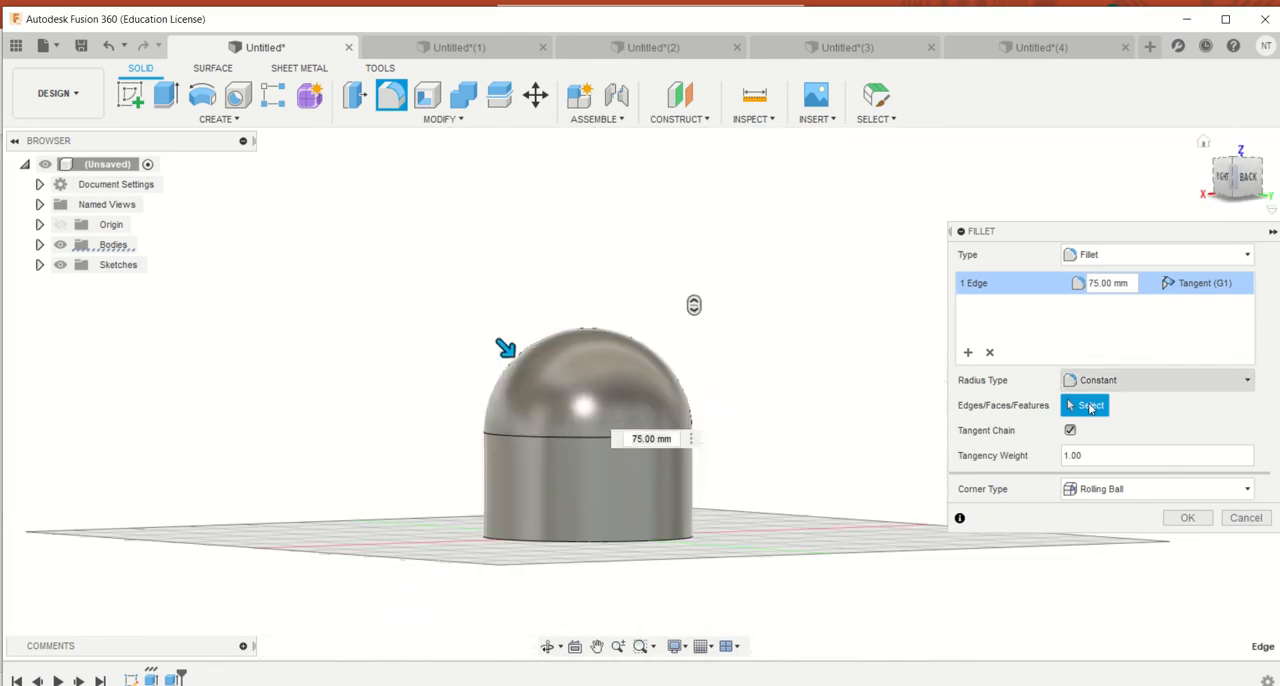
left_click(1185, 518)
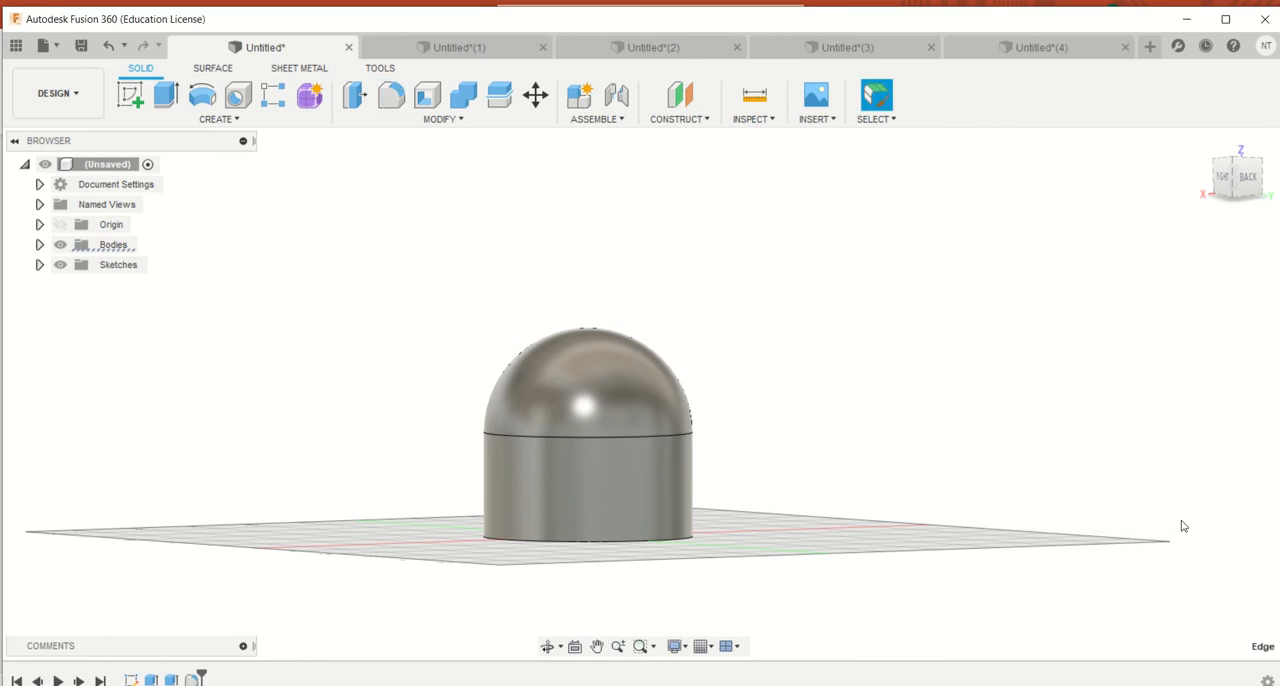
Fillet the domed body's bottom circular edge far enough to turn the body into a full sphere
left_click(649, 545)
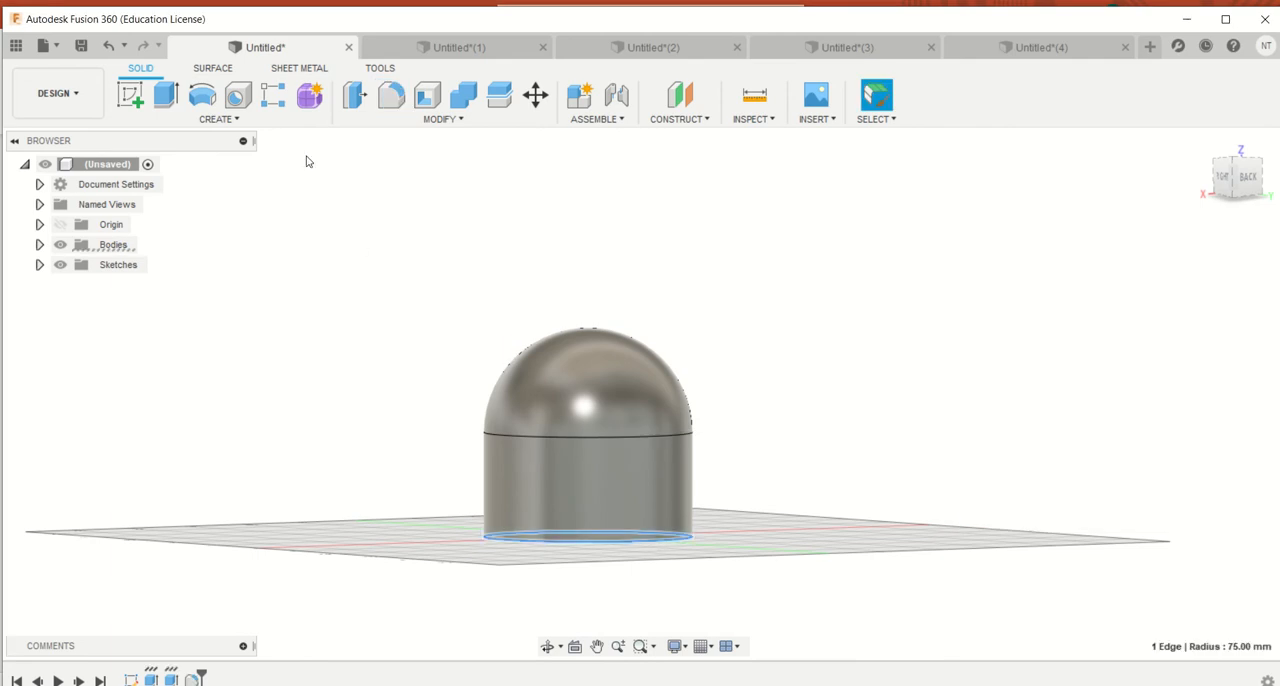
key("f")
left_click_drag(646, 534, 655, 508)
left_click_drag(1234, 168, 1221, 198)
left_click(1187, 517)
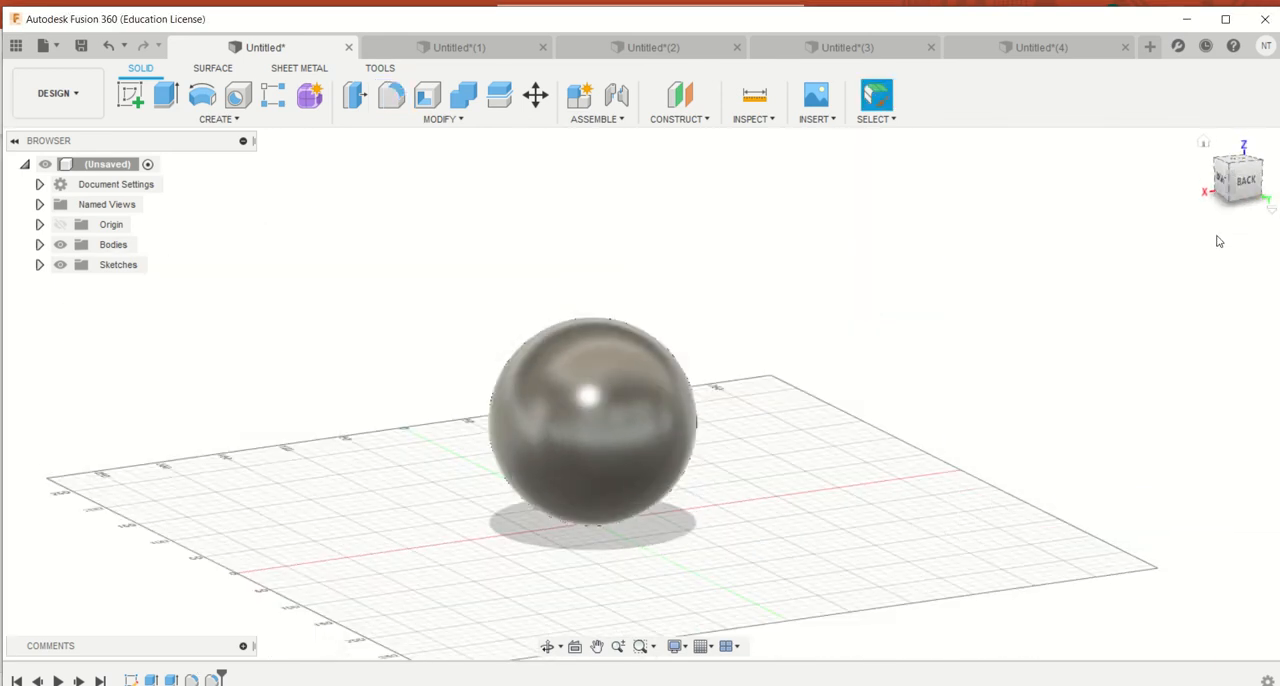
left_click(1222, 170)
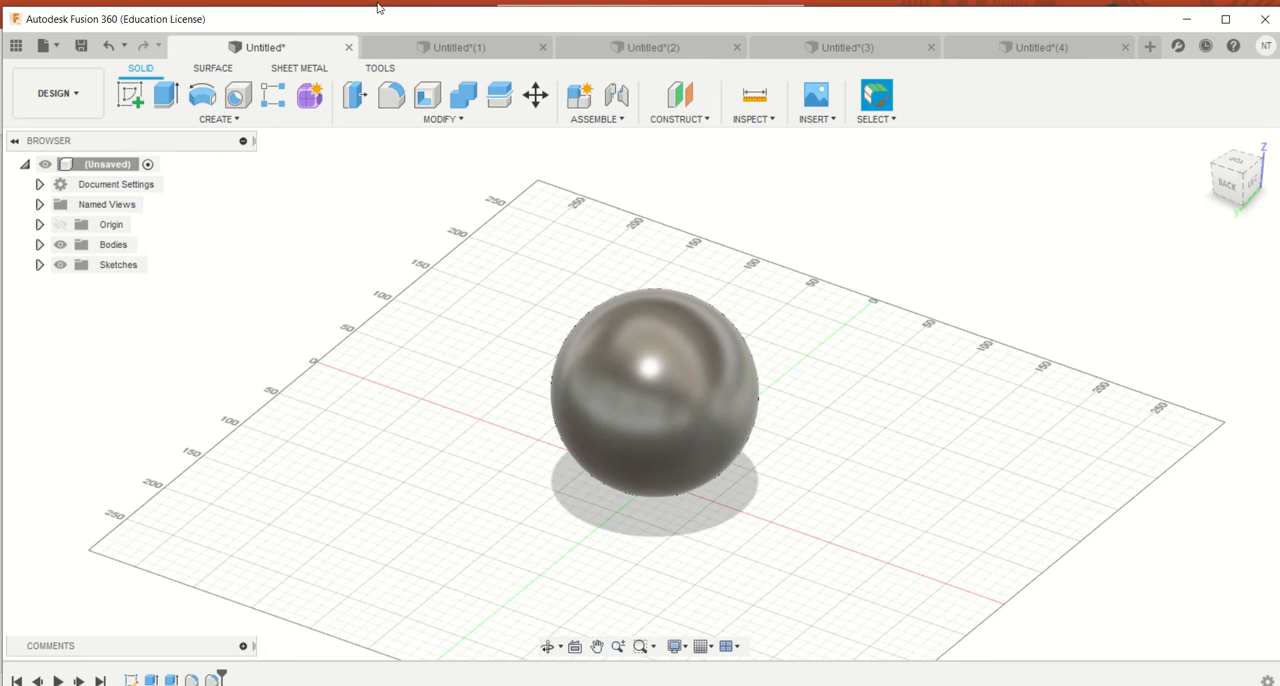
In the Untitled(4) document, fillet the four top edges of the box with a 2.5 mm radius
left_click(443, 50)
left_click(965, 48)
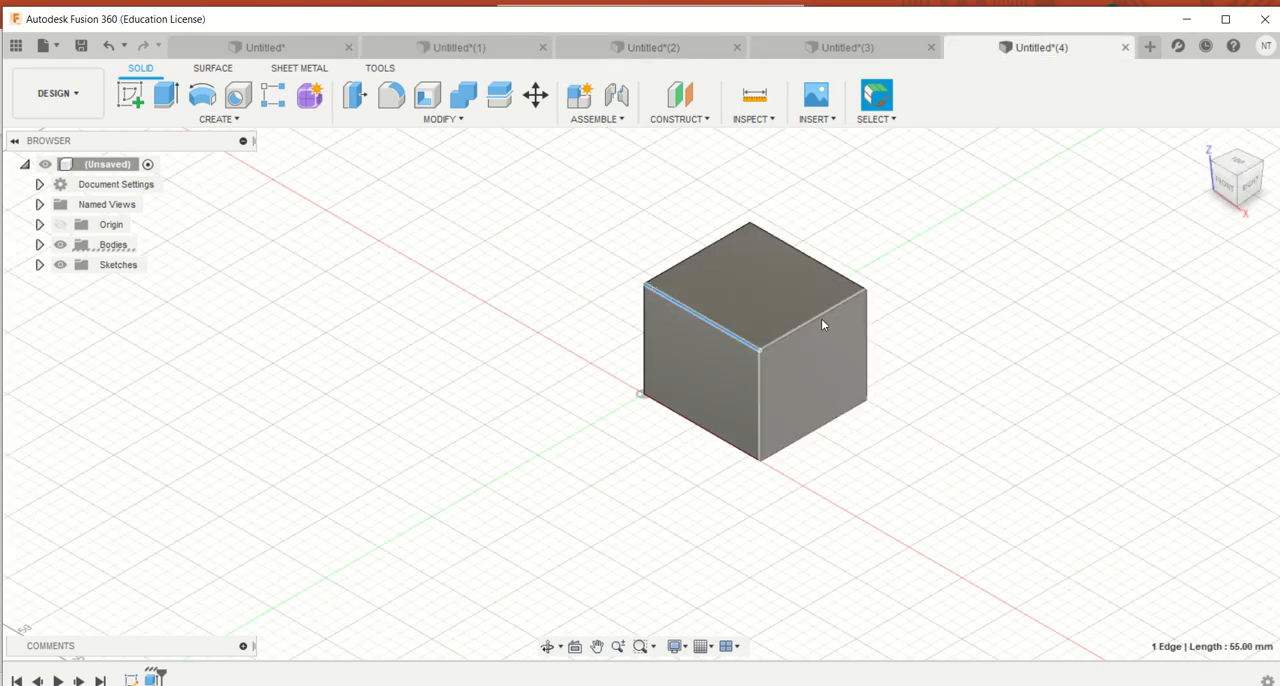
left_click(821, 318, "shift")
left_click(835, 271, "shift")
left_click(700, 252, "shift")
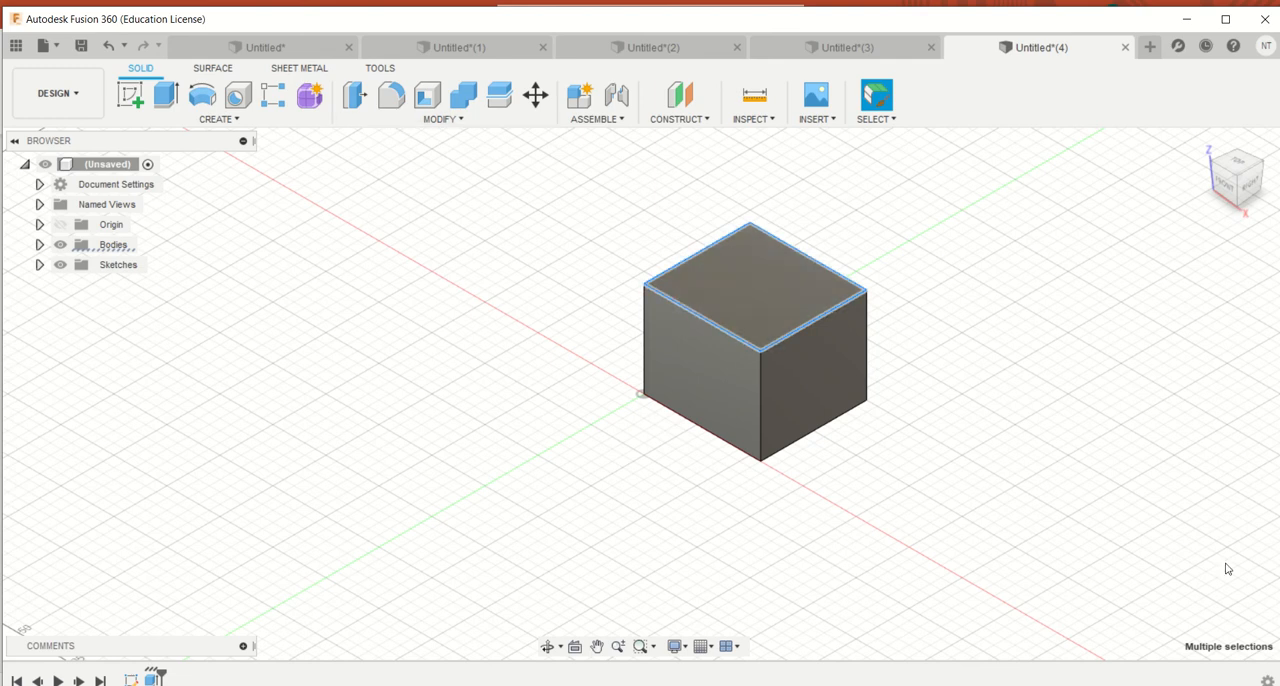
left_click(391, 94)
mouse_move(666, 254)
left_mouse_down()
mouse_move(651, 224)
mouse_move(680, 277)
mouse_move(667, 258)
left_mouse_up()
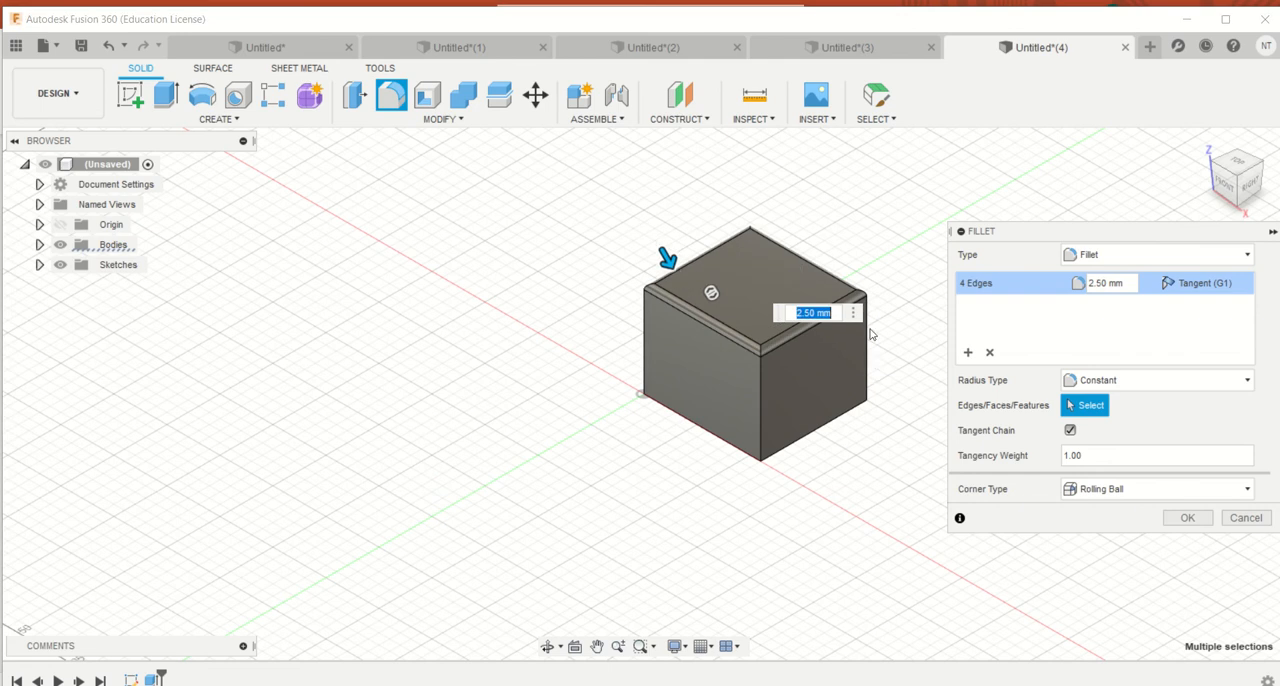
left_click(1190, 517)
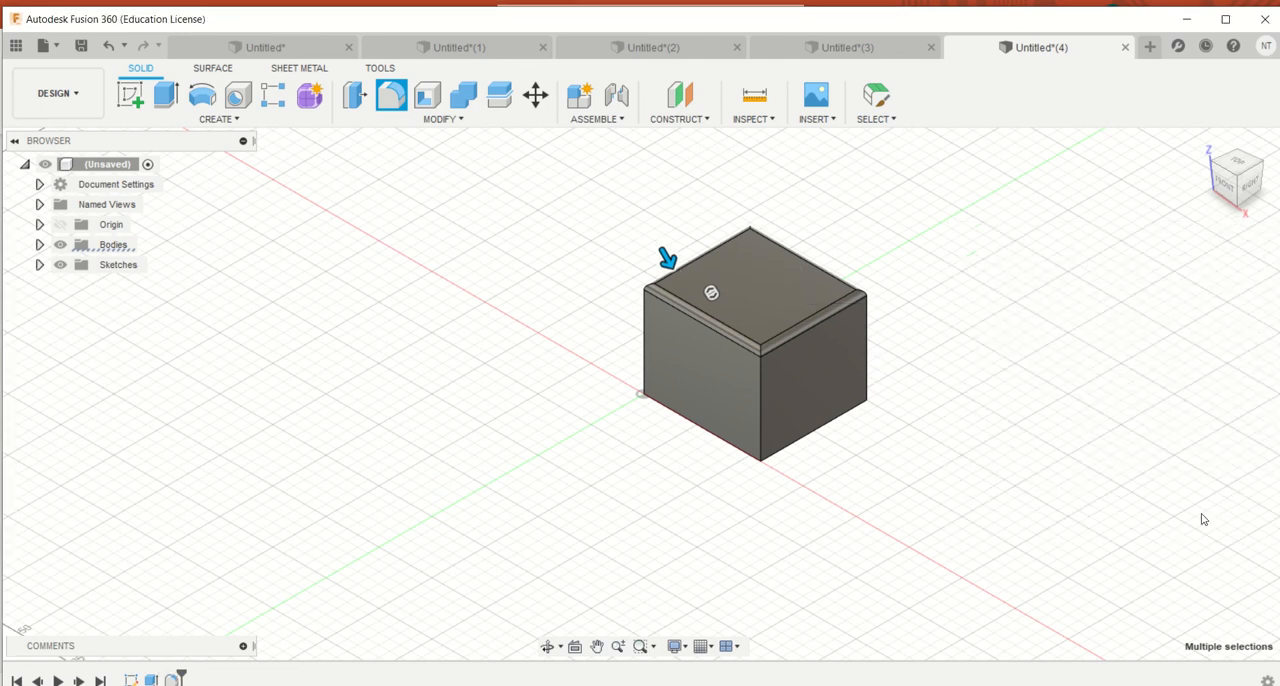
Fillet the four vertical edges of the box with a 10 mm radius
left_click(1220, 185)
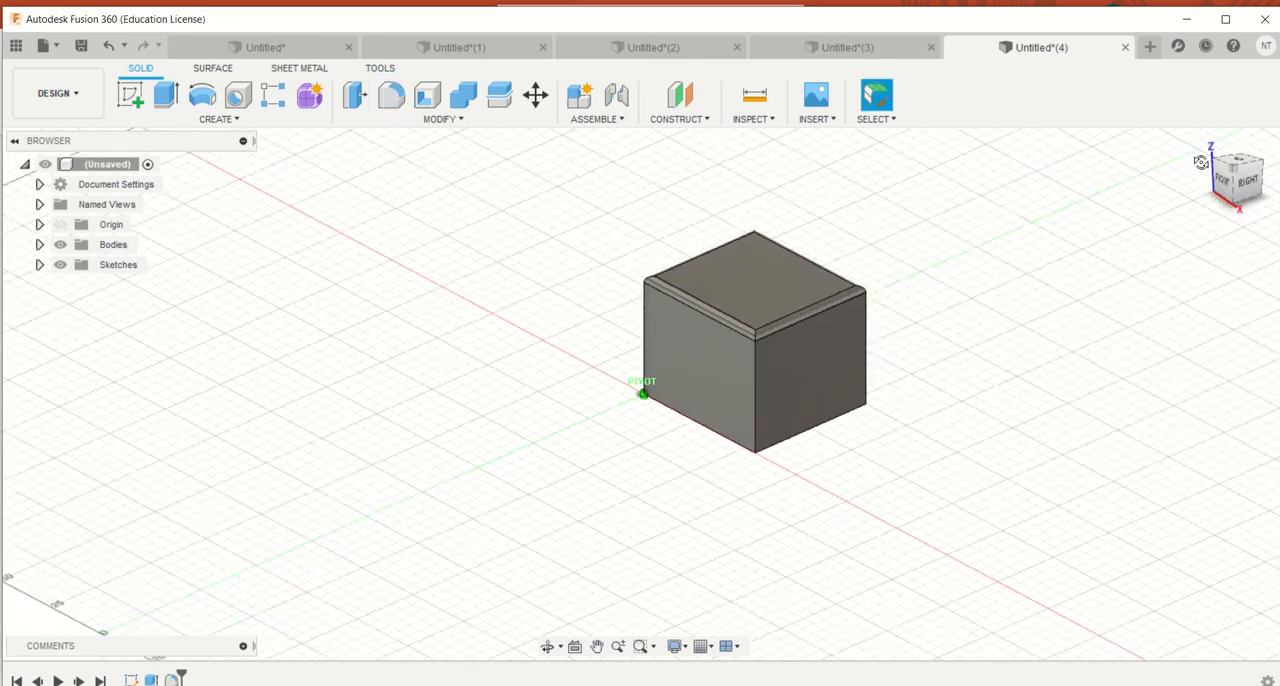
left_click_drag(1215, 185, 1120, 208)
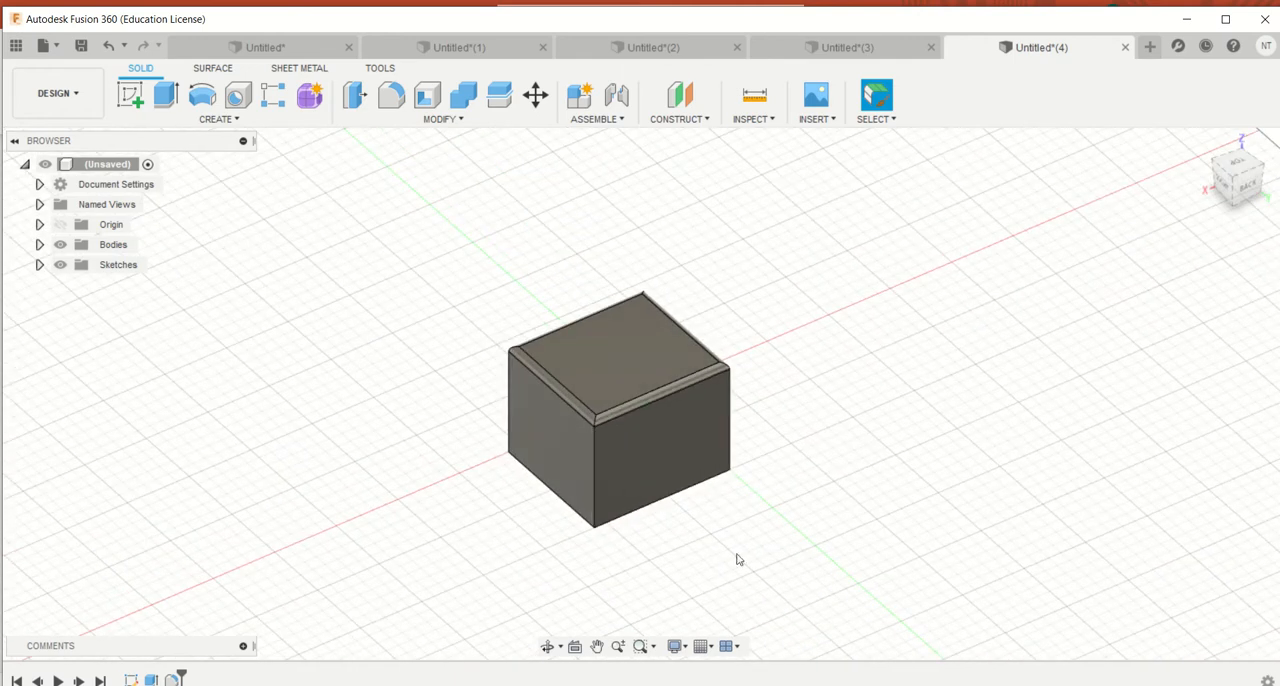
left_click(595, 484)
left_click(729, 449, "shift")
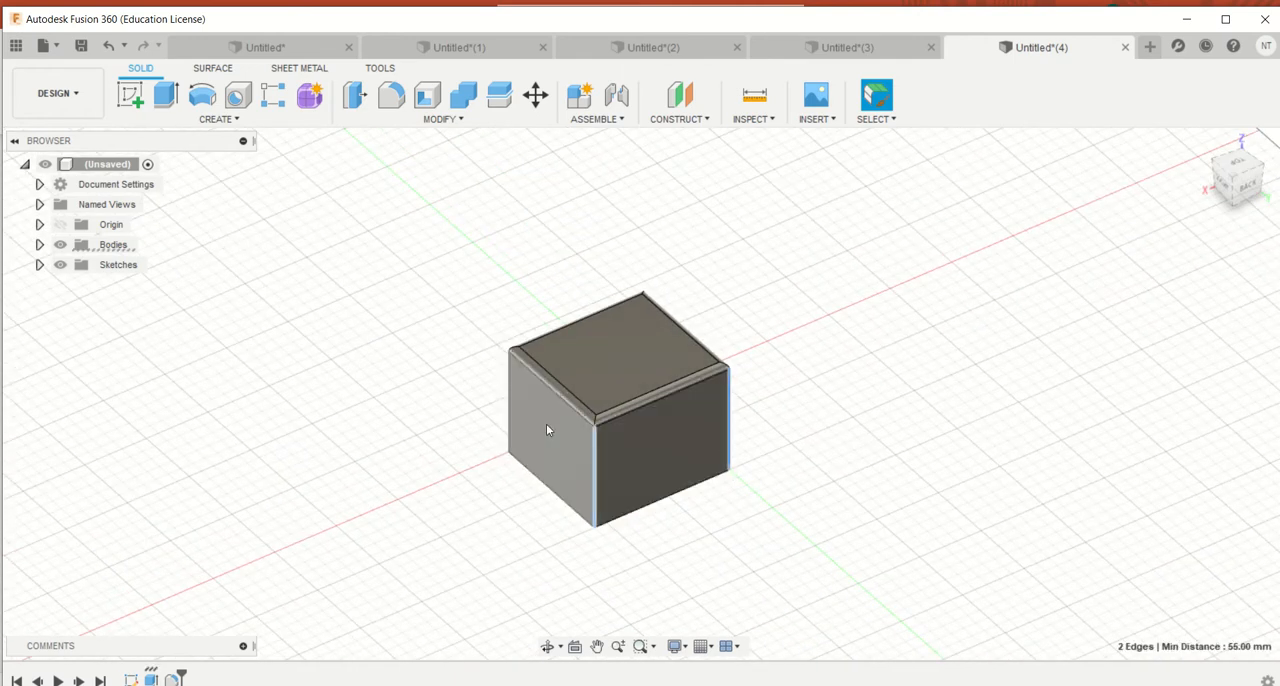
left_click(507, 430, "shift")
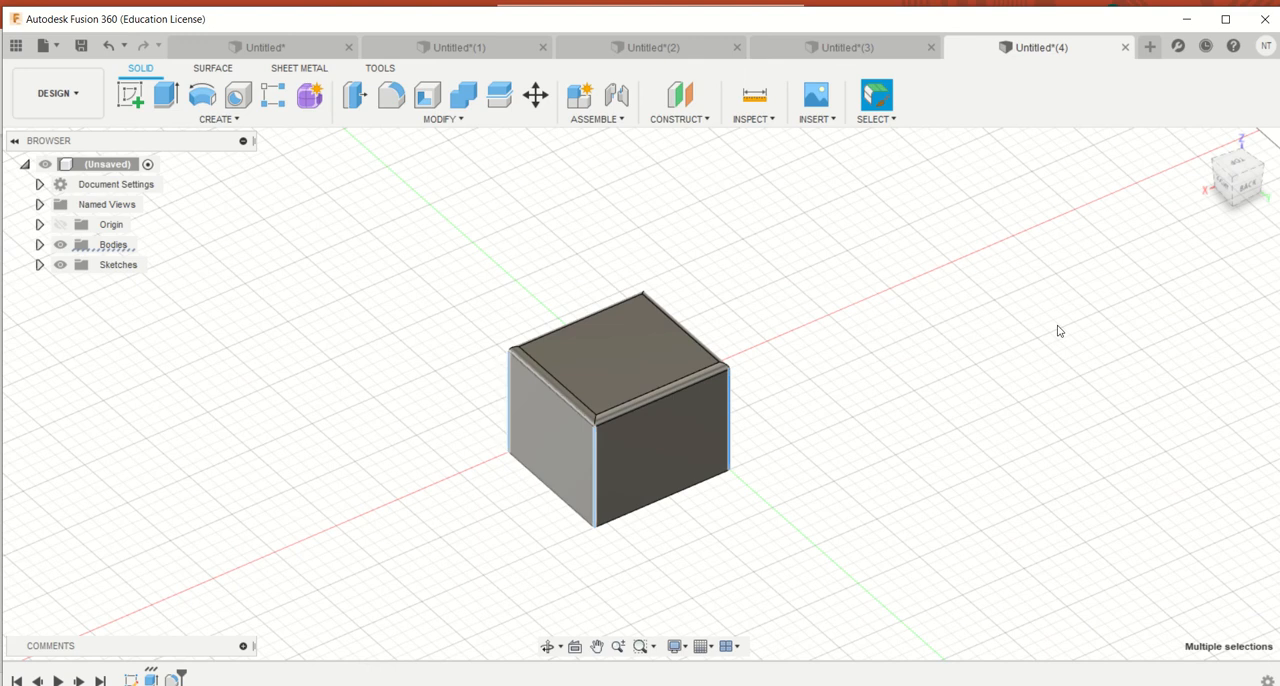
left_click(1238, 178)
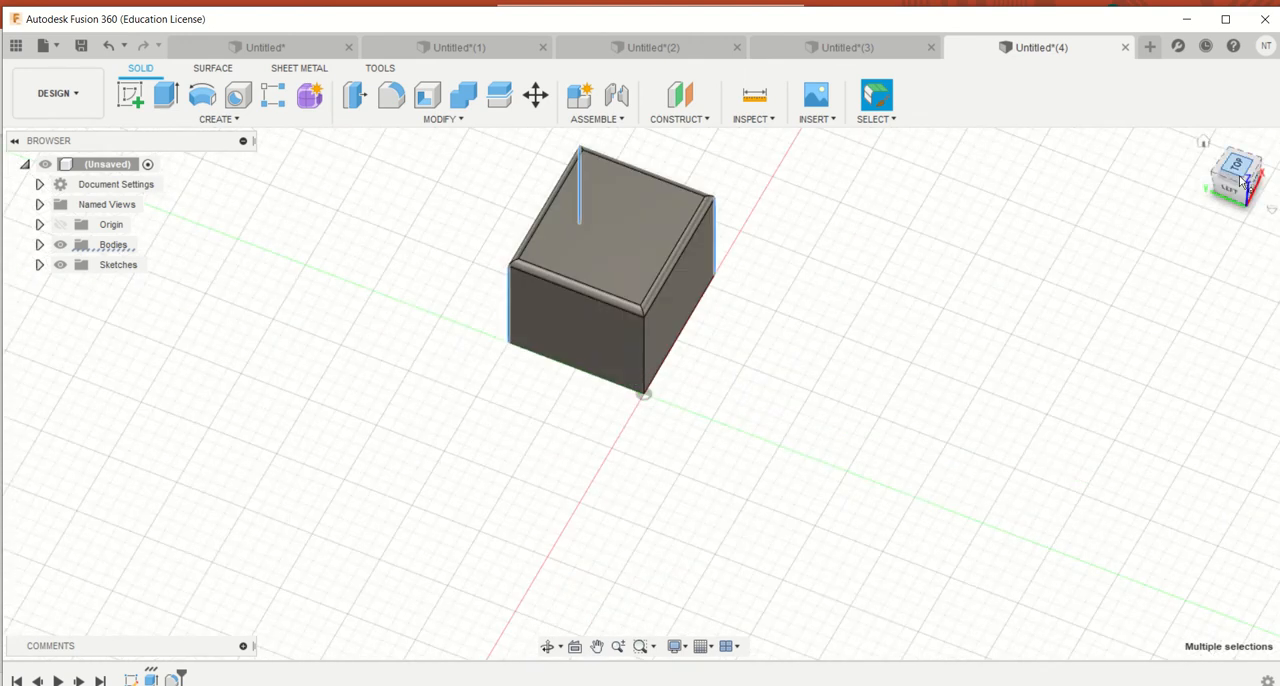
left_click(640, 366, "shift")
left_click(388, 90)
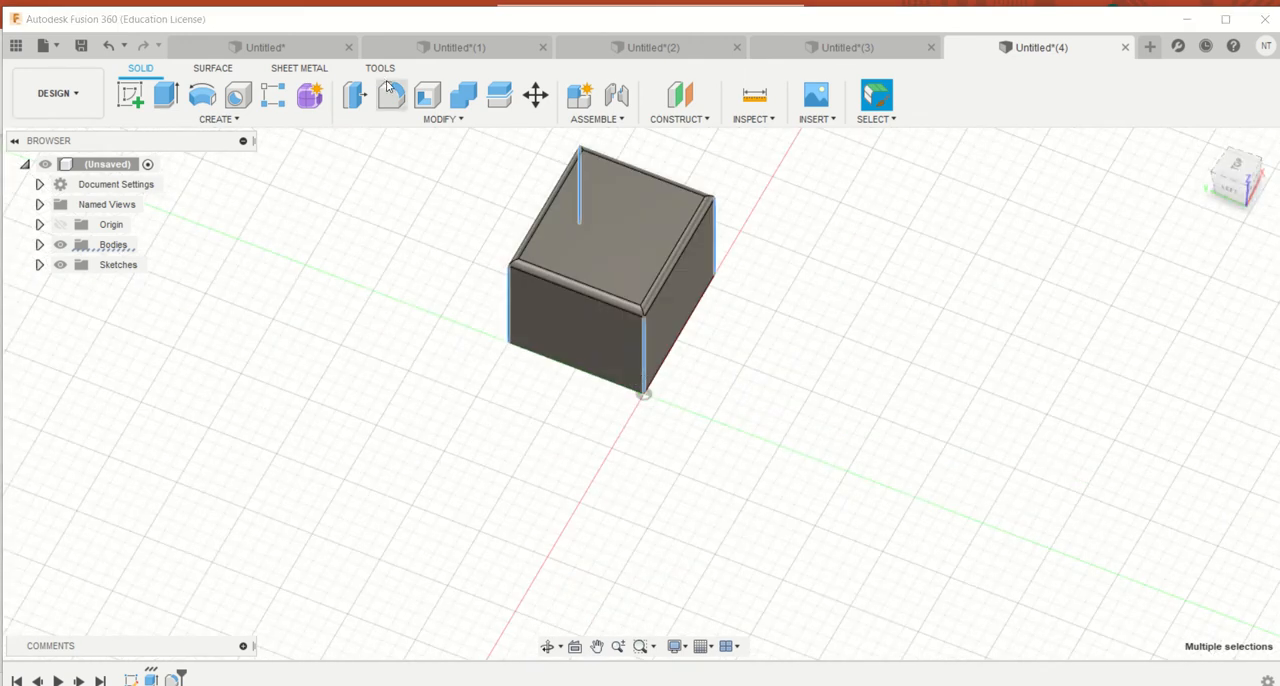
left_click_drag(652, 374, 647, 362)
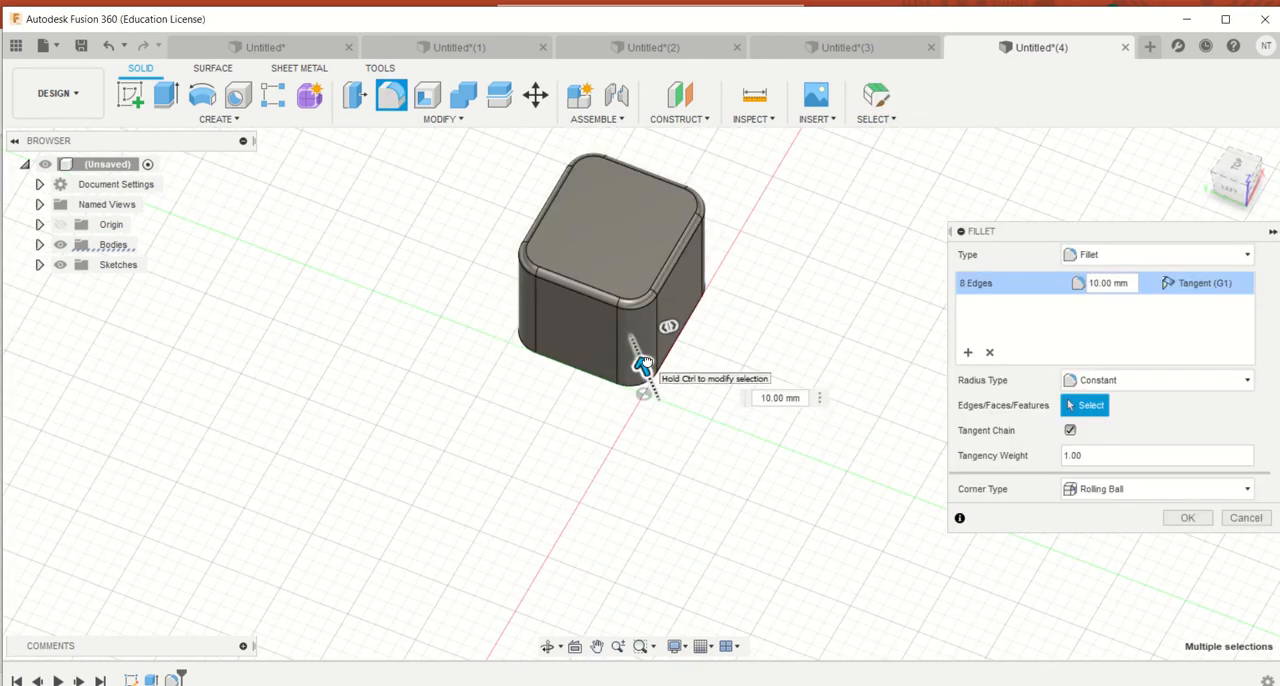
left_click(1187, 517)
left_click(1210, 150)
left_click_drag(1210, 150, 1091, 183)
In the Untitled(1) document, fillet the vertical edges of the rectangular block with a 30 mm radius
left_click(845, 47)
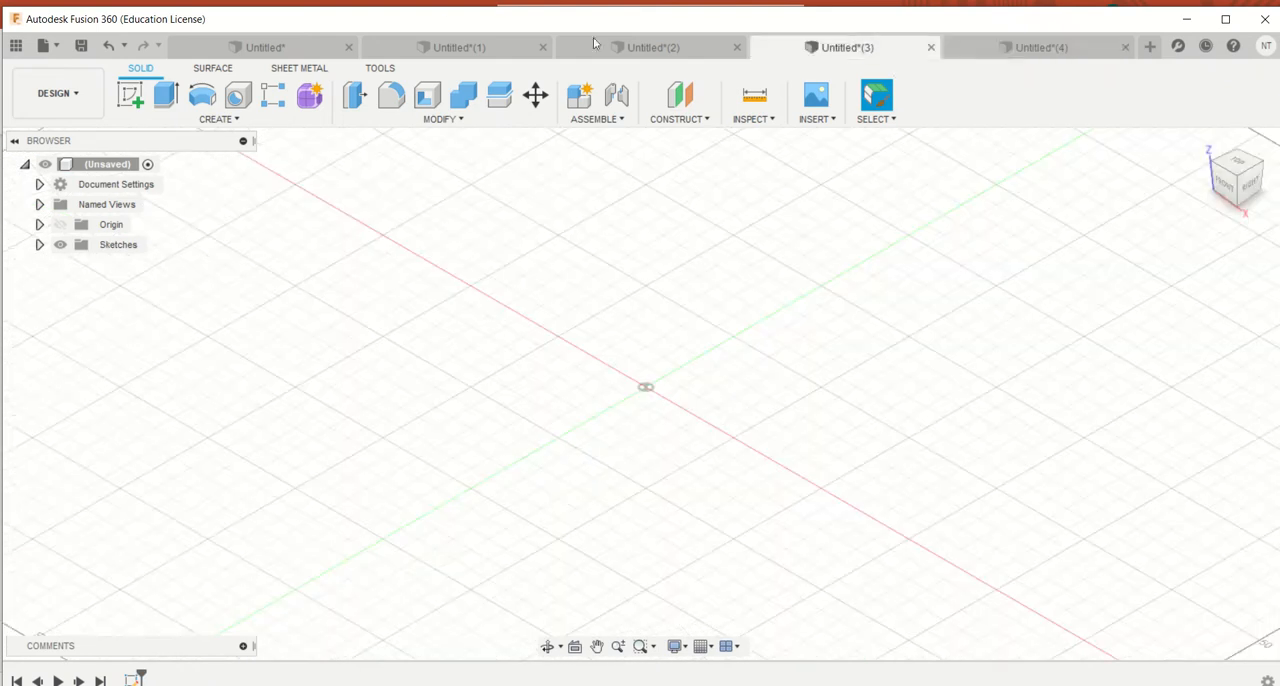
left_click(455, 47)
mouse_move(1236, 180)
left_mouse_down()
mouse_move(1224, 200)
mouse_move(1230, 180)
left_mouse_up()
left_click(929, 447)
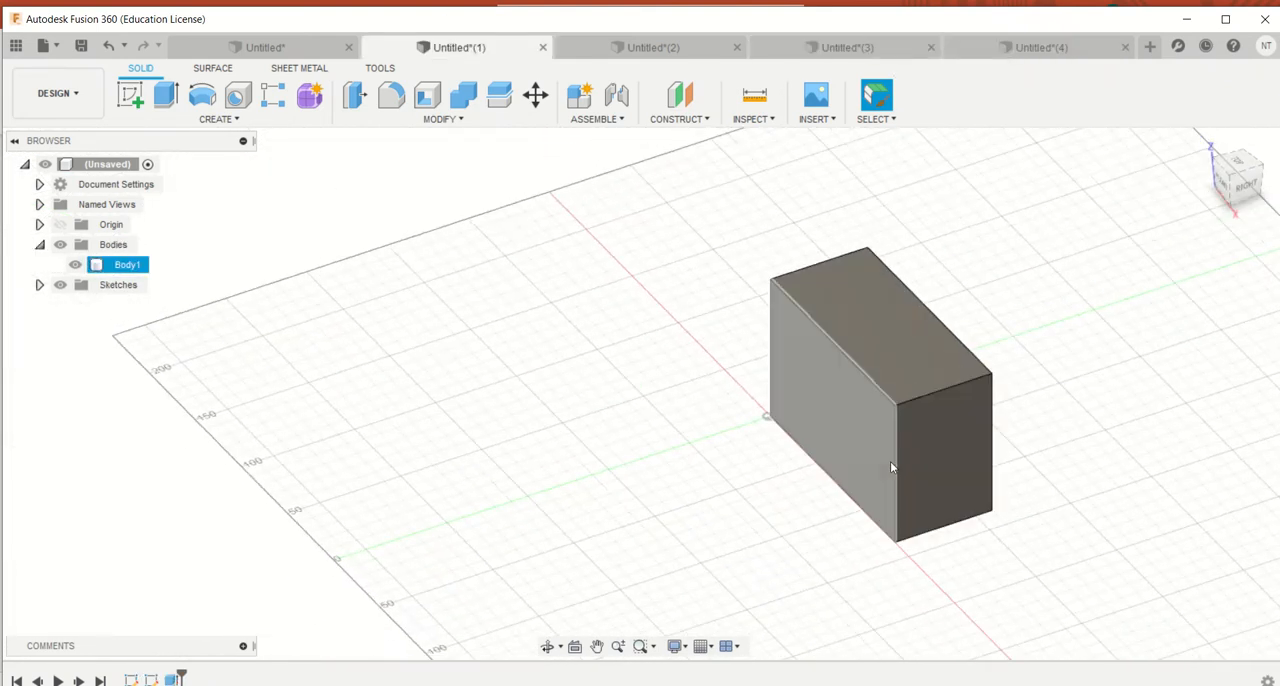
left_click(893, 462)
left_click(770, 350, "ctrl")
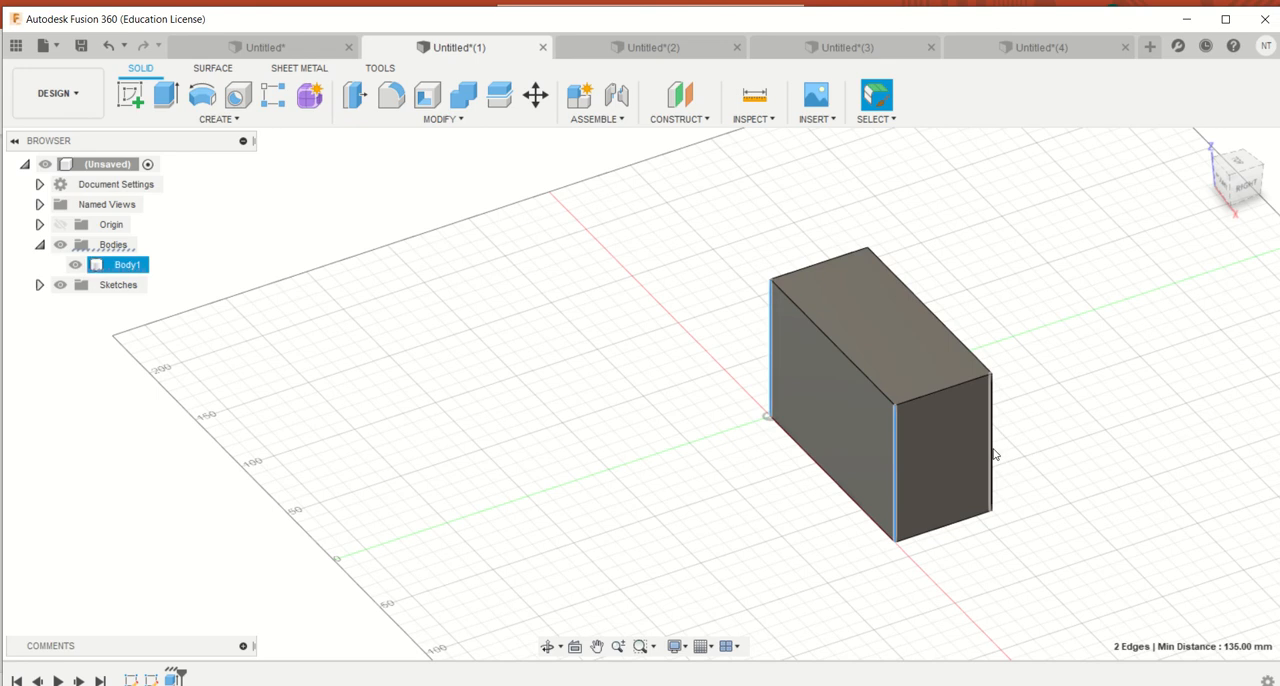
left_click(991, 451, "ctrl")
left_click(391, 94)
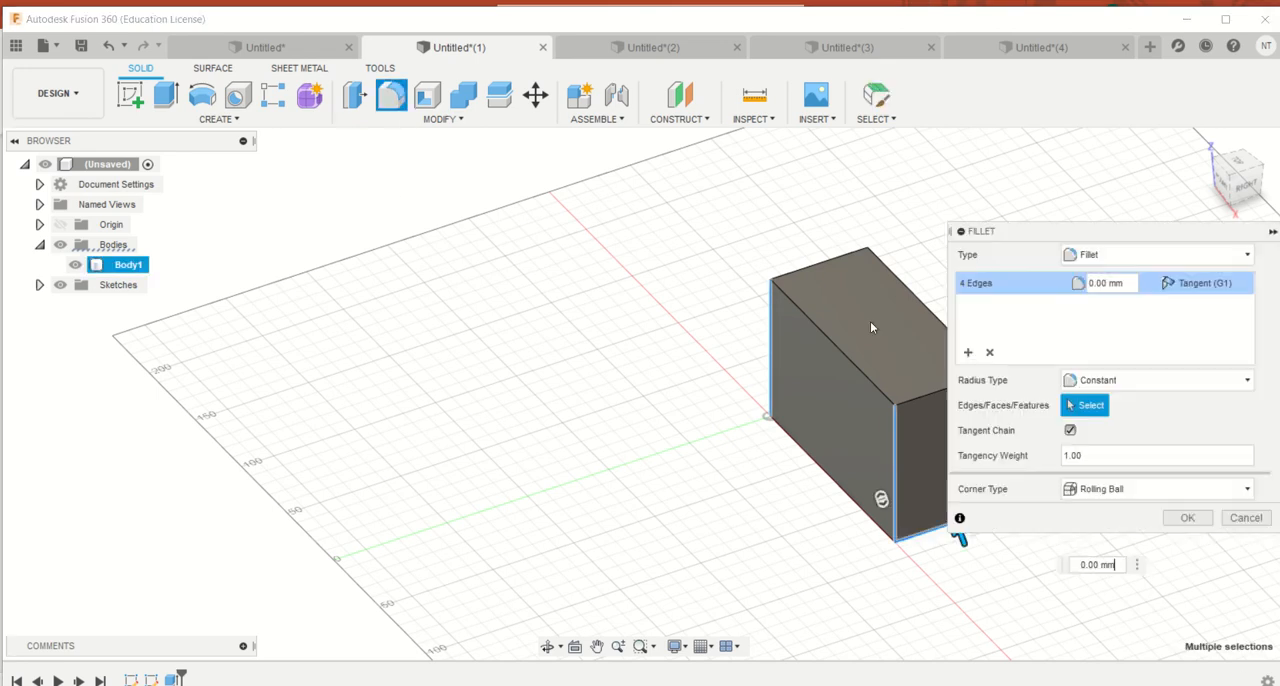
type("30")
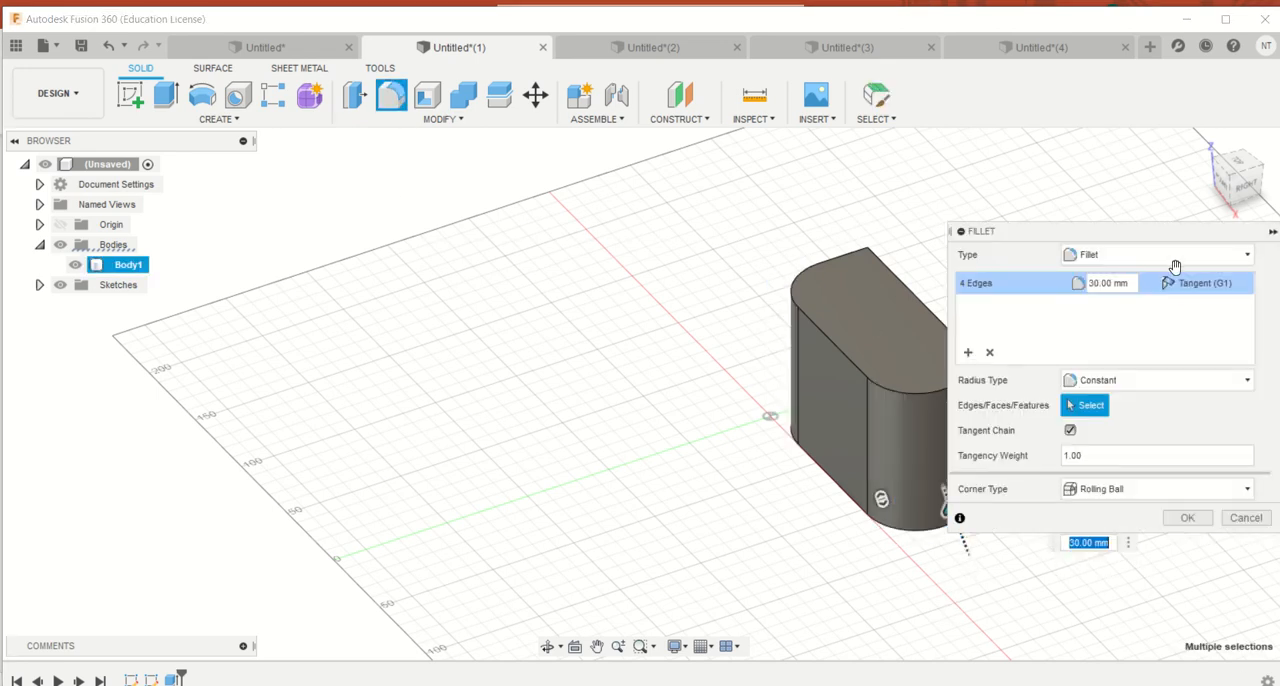
key("Return")
Move the Fillet dialog clear of the block, inspect the rounded preview and cancel the fillet
left_click_drag(1127, 234, 502, 189)
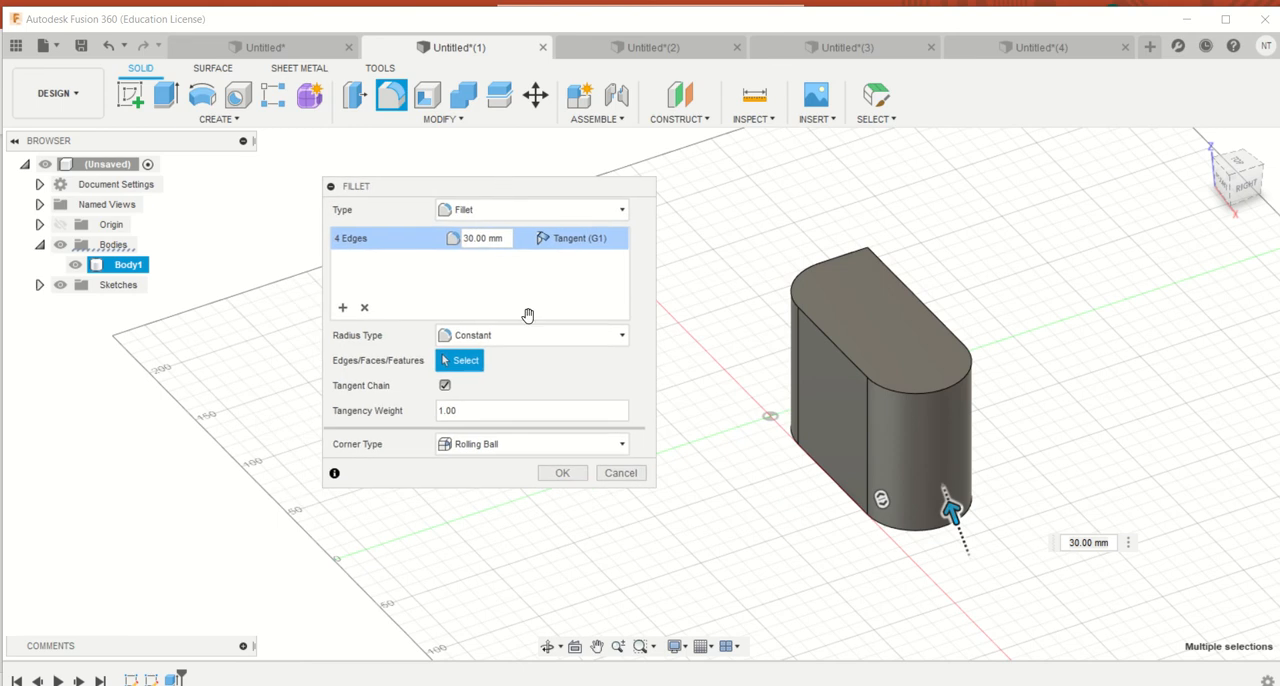
left_click(1232, 207)
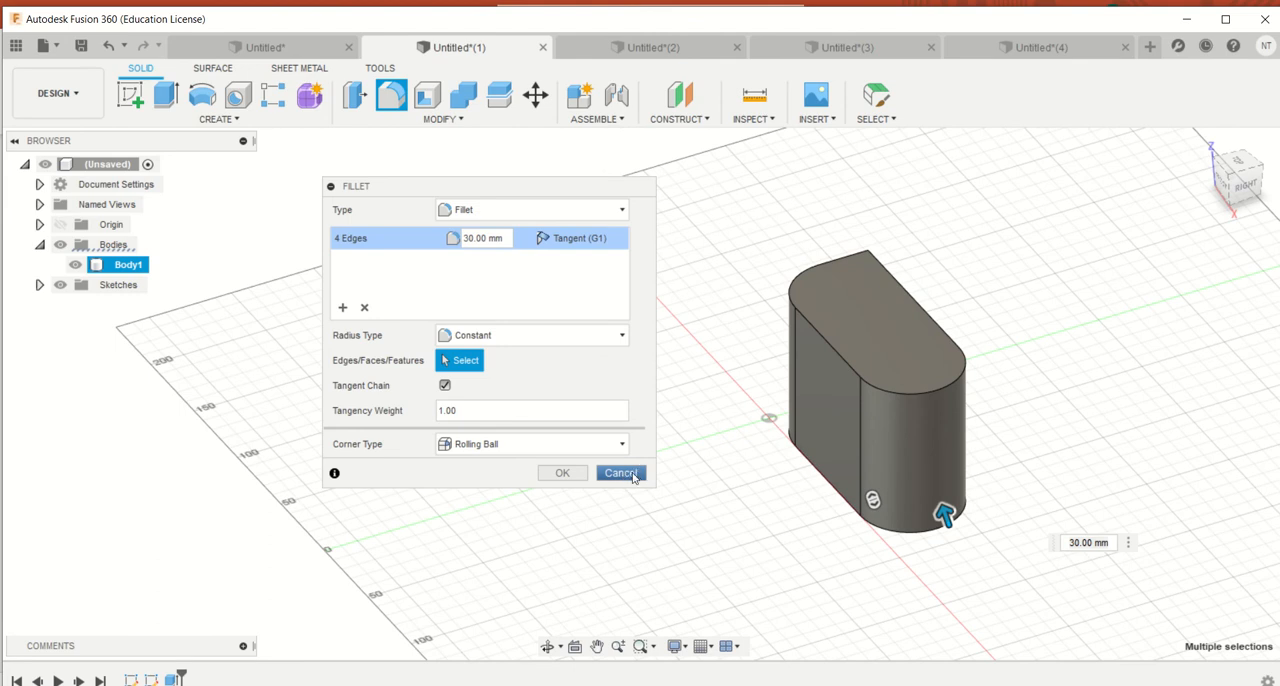
left_click(620, 473)
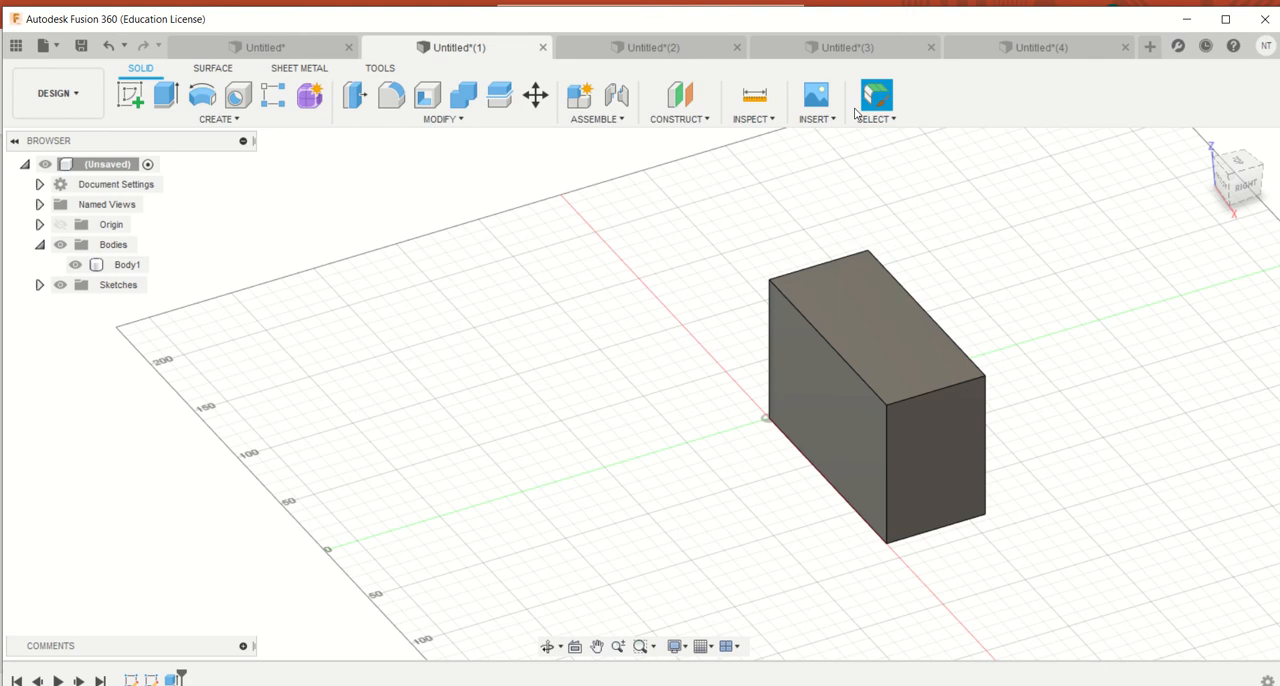
Undo the fillets on the sphere in the Untitled document and on the box in Untitled(4)
left_click(263, 50)
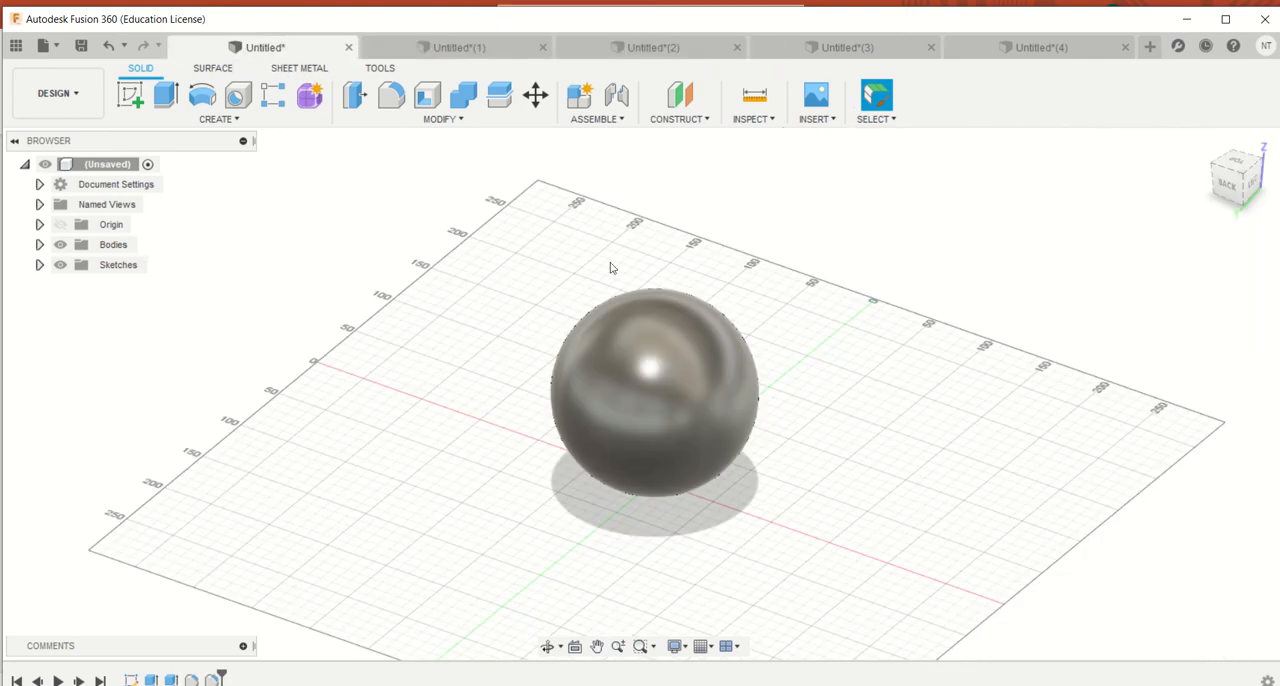
left_click(1036, 47)
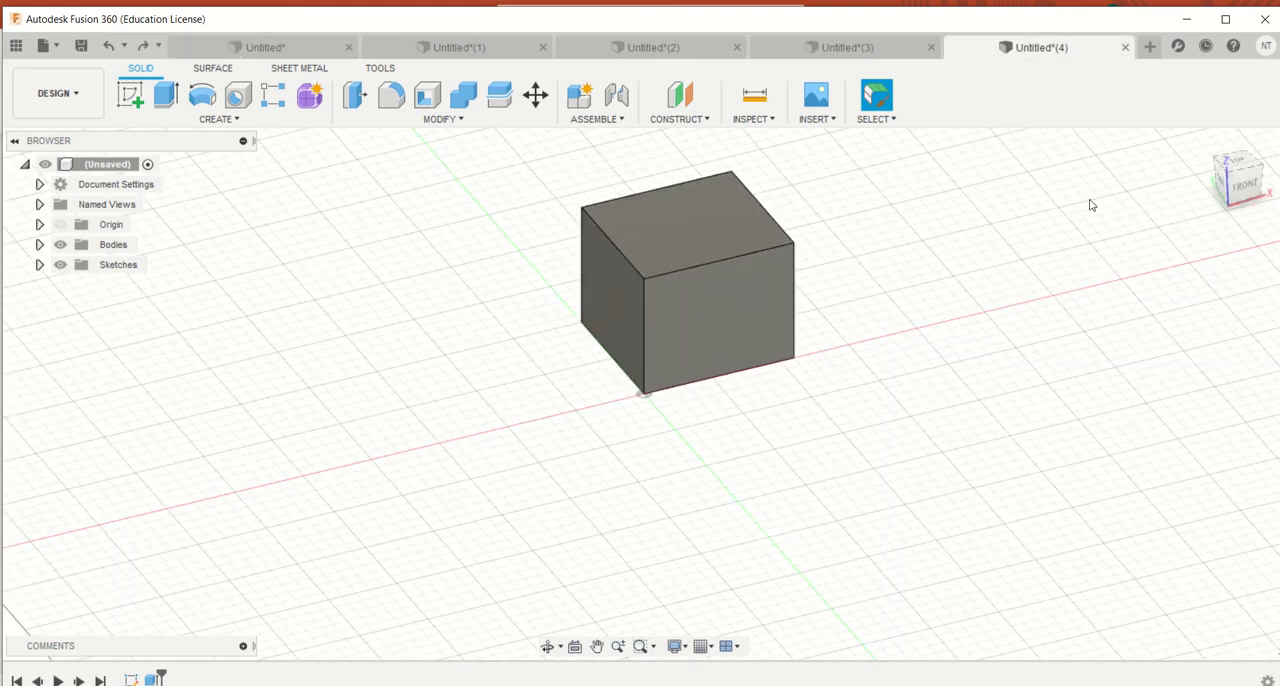
In the Untitled document, chamfer the cylinder's top circular edge with an equal distance of 20 mm
left_click(233, 47)
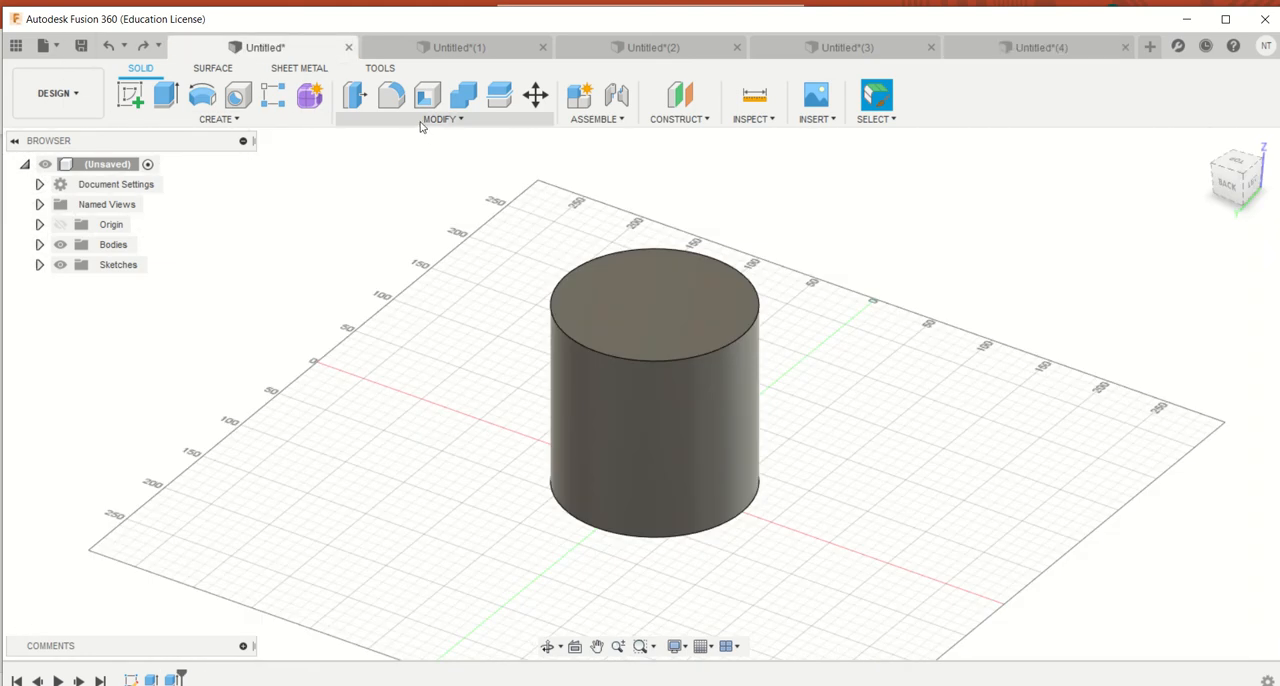
left_click(431, 122)
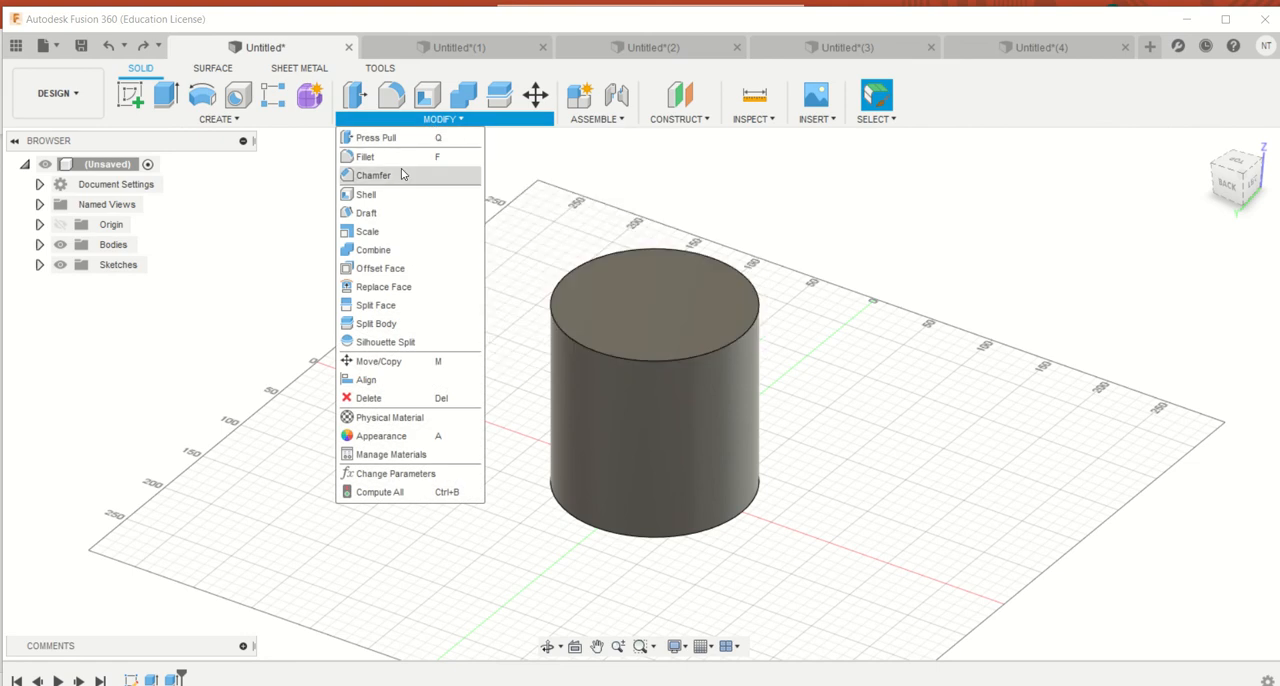
left_click(405, 174)
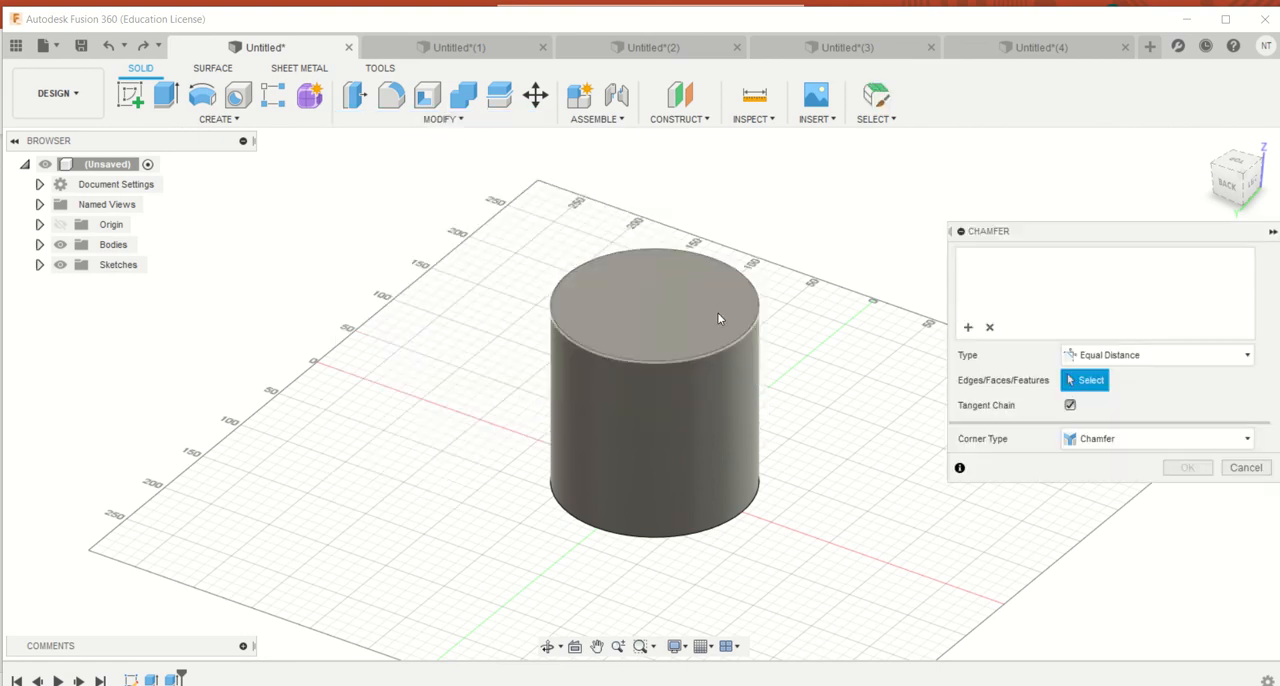
left_click(726, 346)
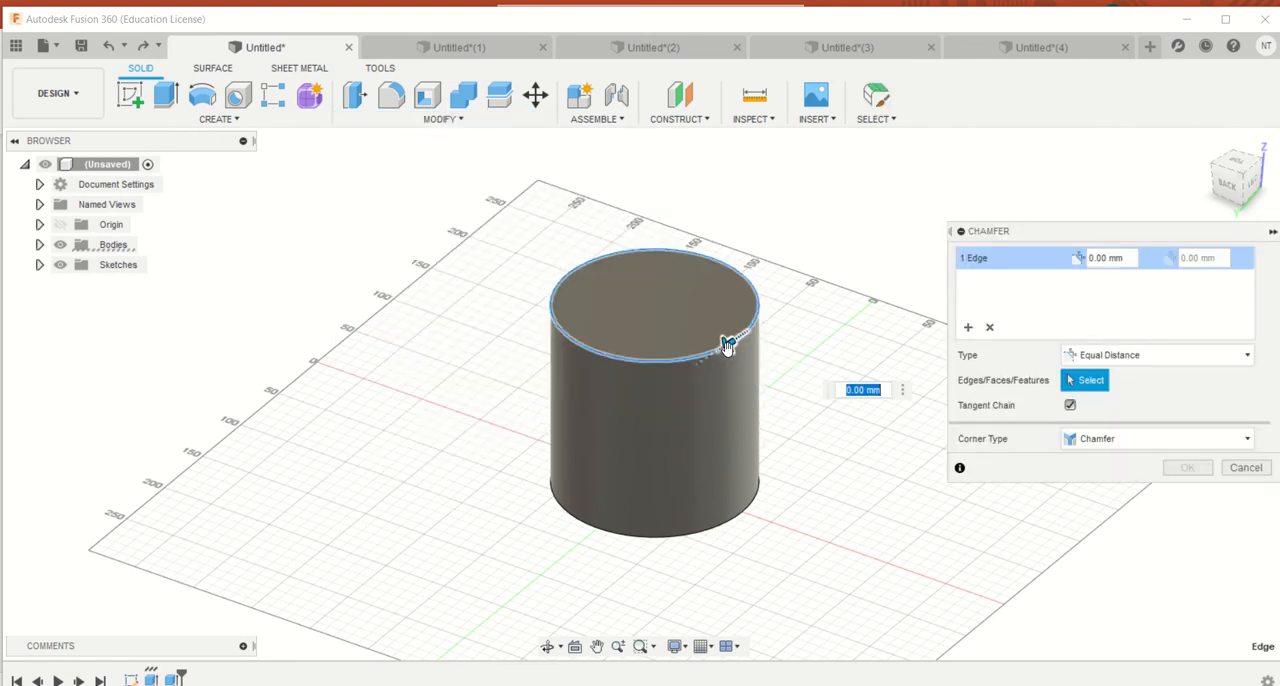
type("20")
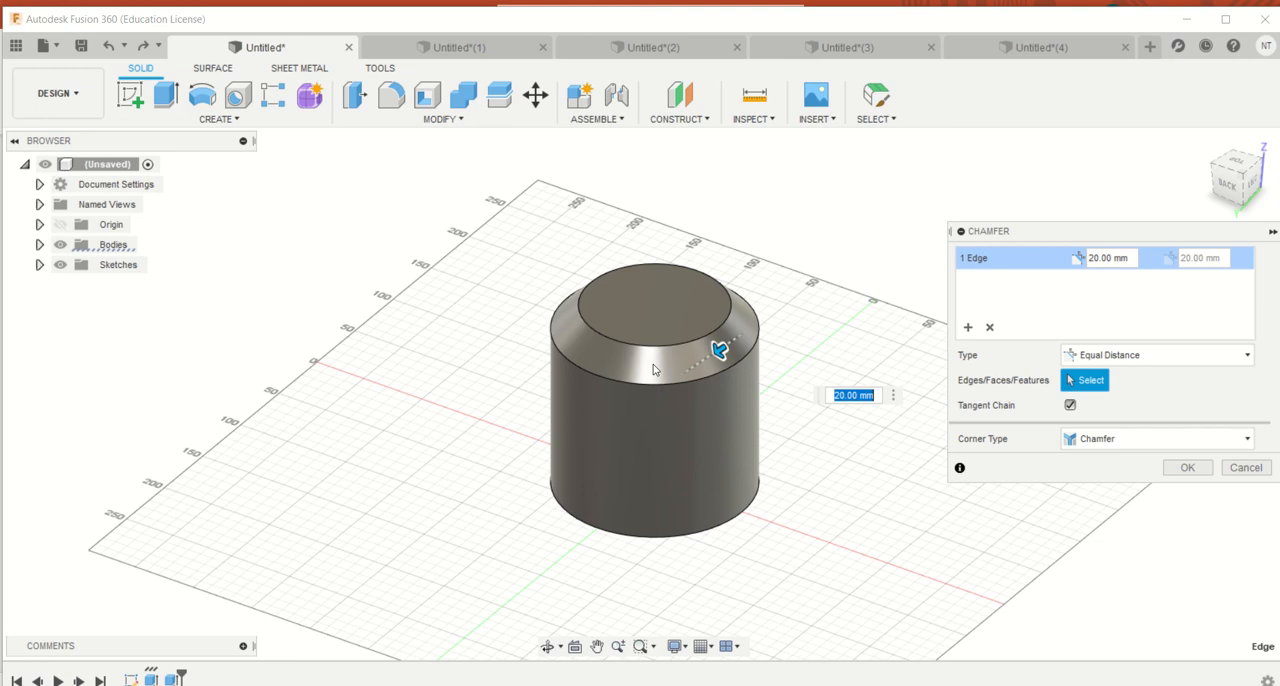
left_click(1206, 472)
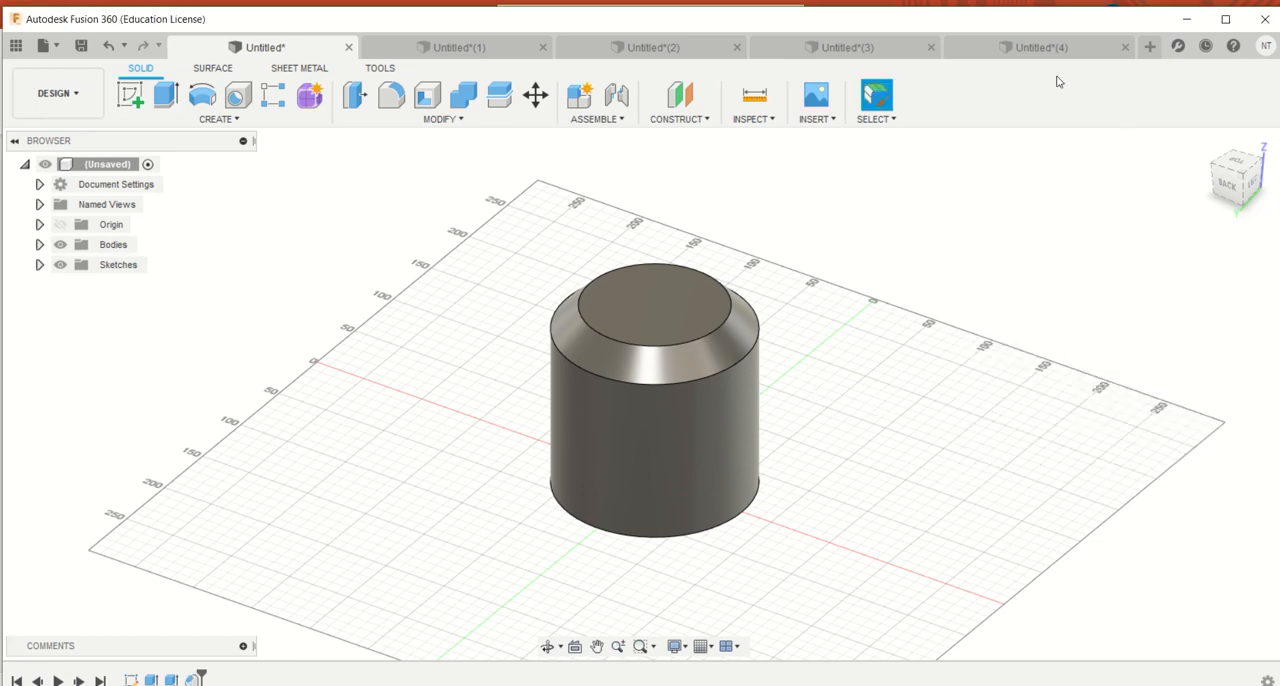
In the Untitled(4) document, apply a 25 mm equal-distance chamfer to one 50 mm top edge of the box
left_click(1040, 50)
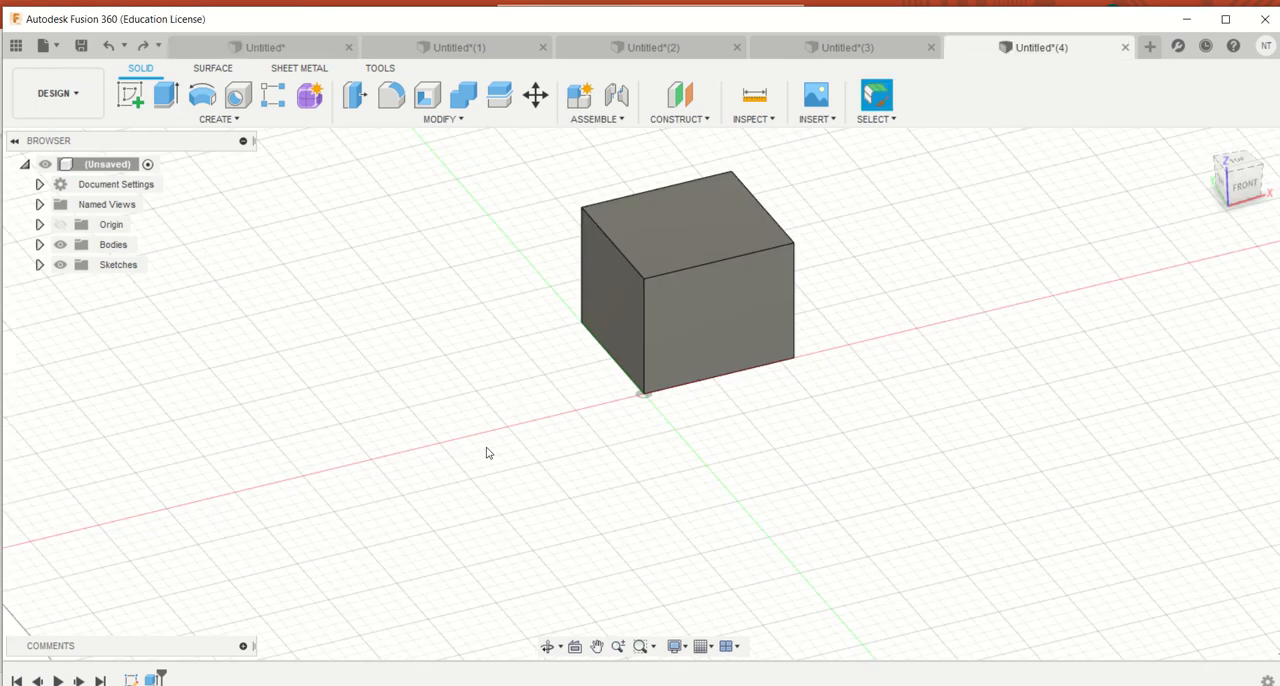
left_click(652, 270)
left_click(443, 119)
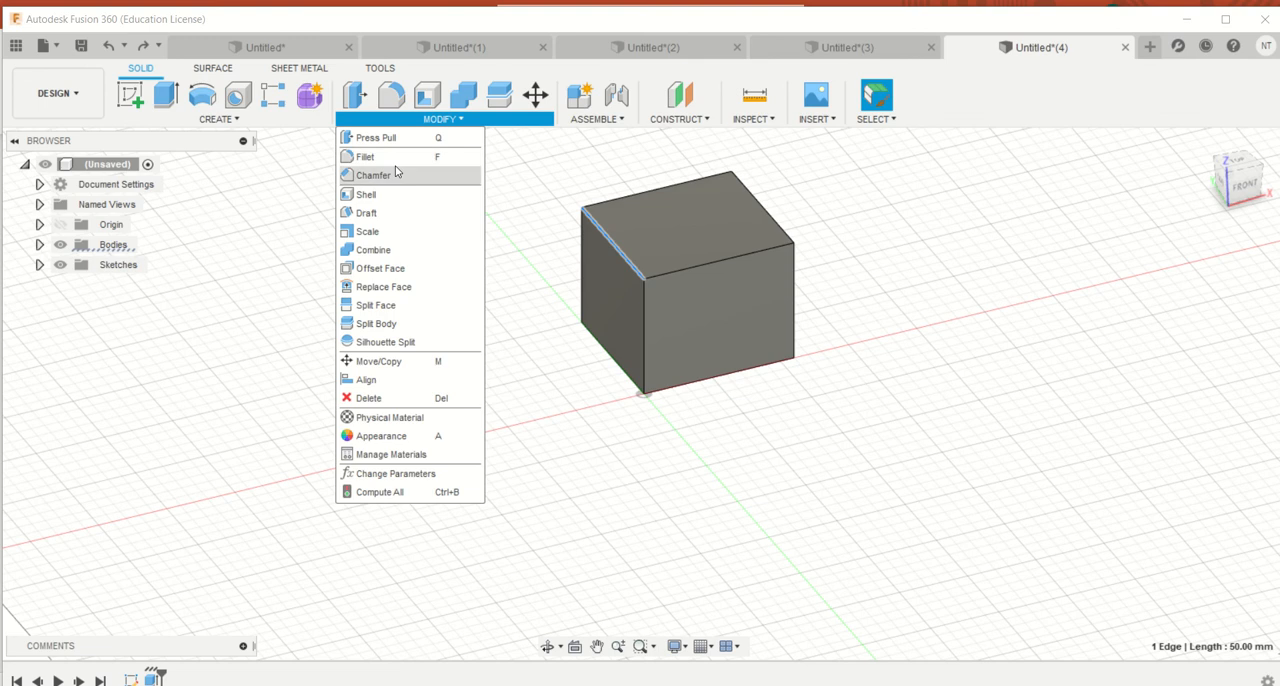
left_click(372, 174)
left_click_drag(617, 248, 655, 268)
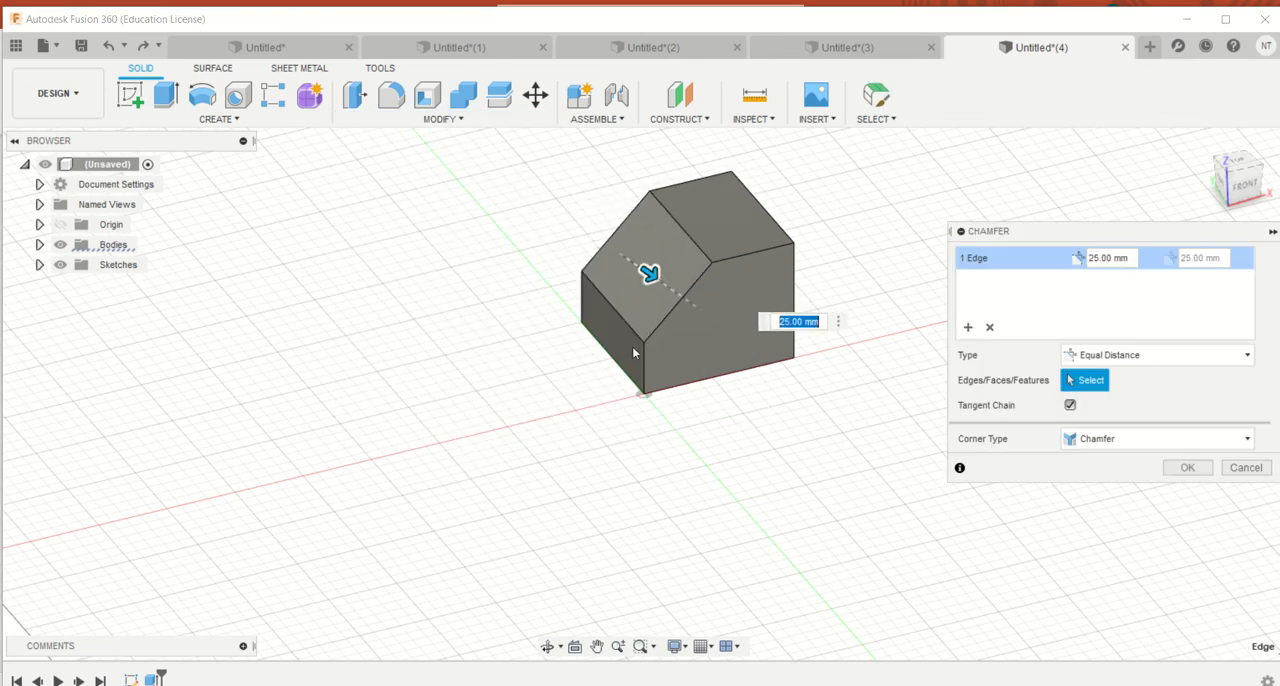
Change the chamfer type to Distance and Angle, try a 30 degree angle, and adjust it to 45 mm and 0 degrees
left_click(1172, 356)
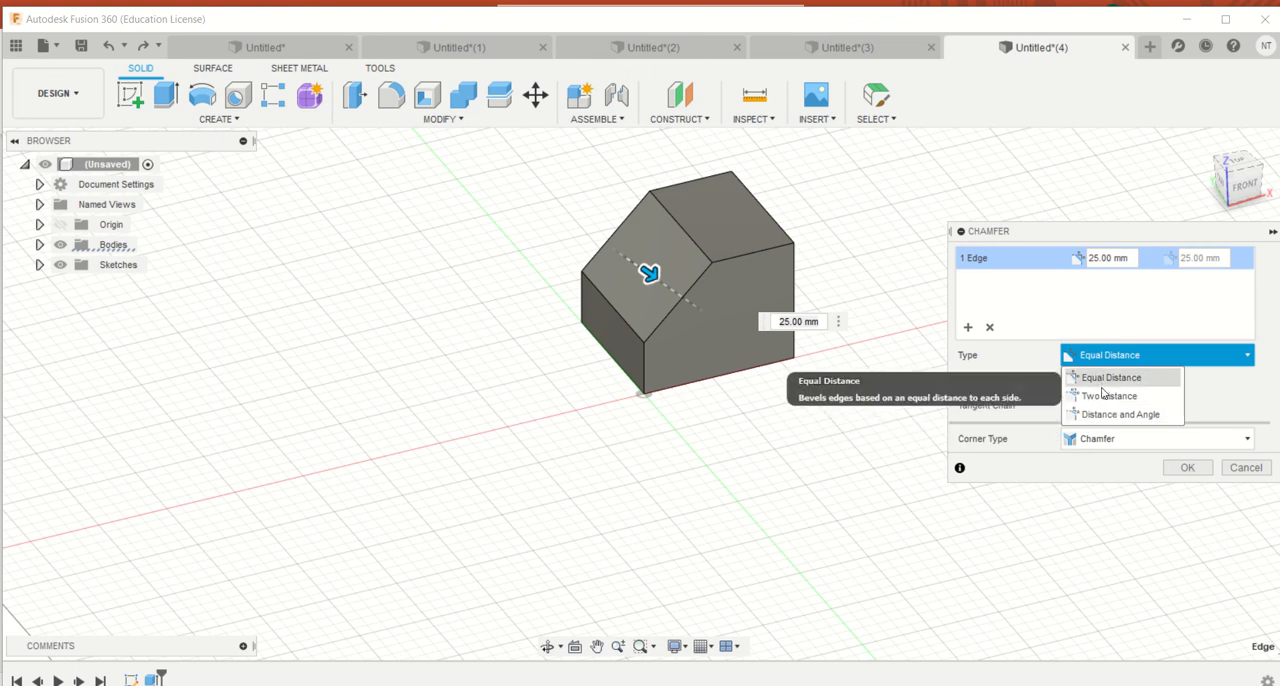
left_click(1121, 416)
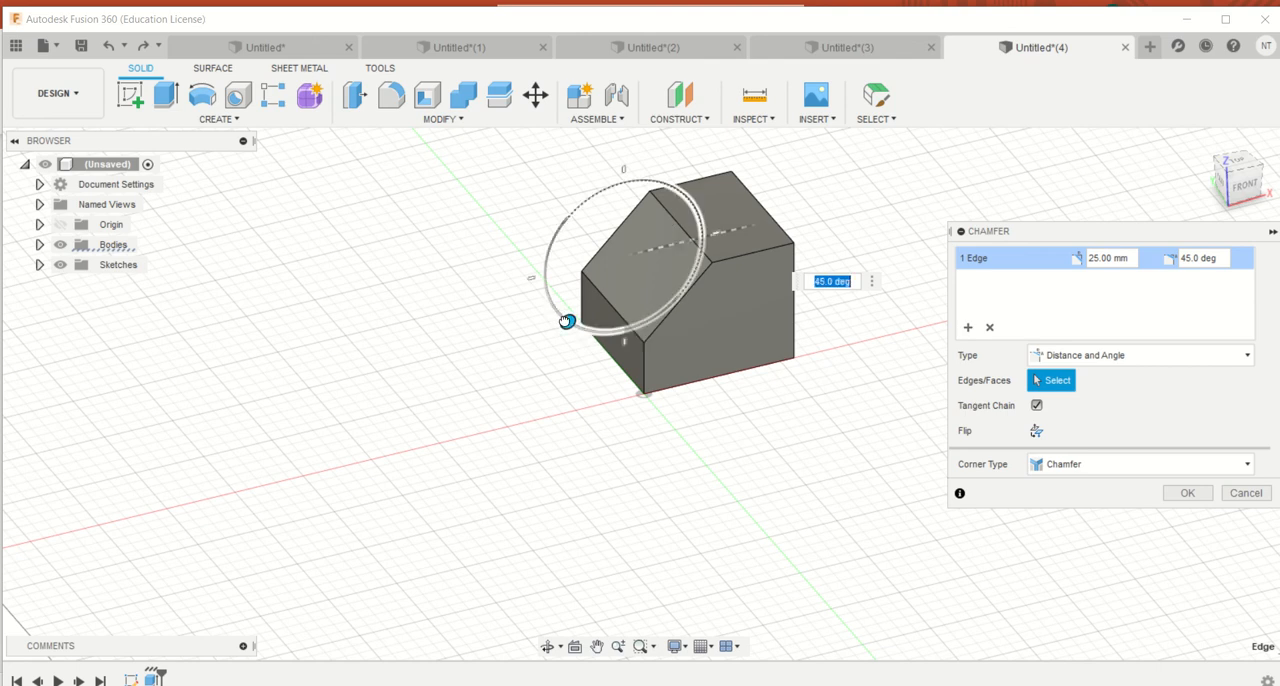
mouse_move(566, 320)
left_mouse_down()
mouse_move(557, 293)
mouse_move(590, 326)
mouse_move(550, 276)
mouse_move(592, 326)
mouse_move(571, 302)
left_mouse_up()
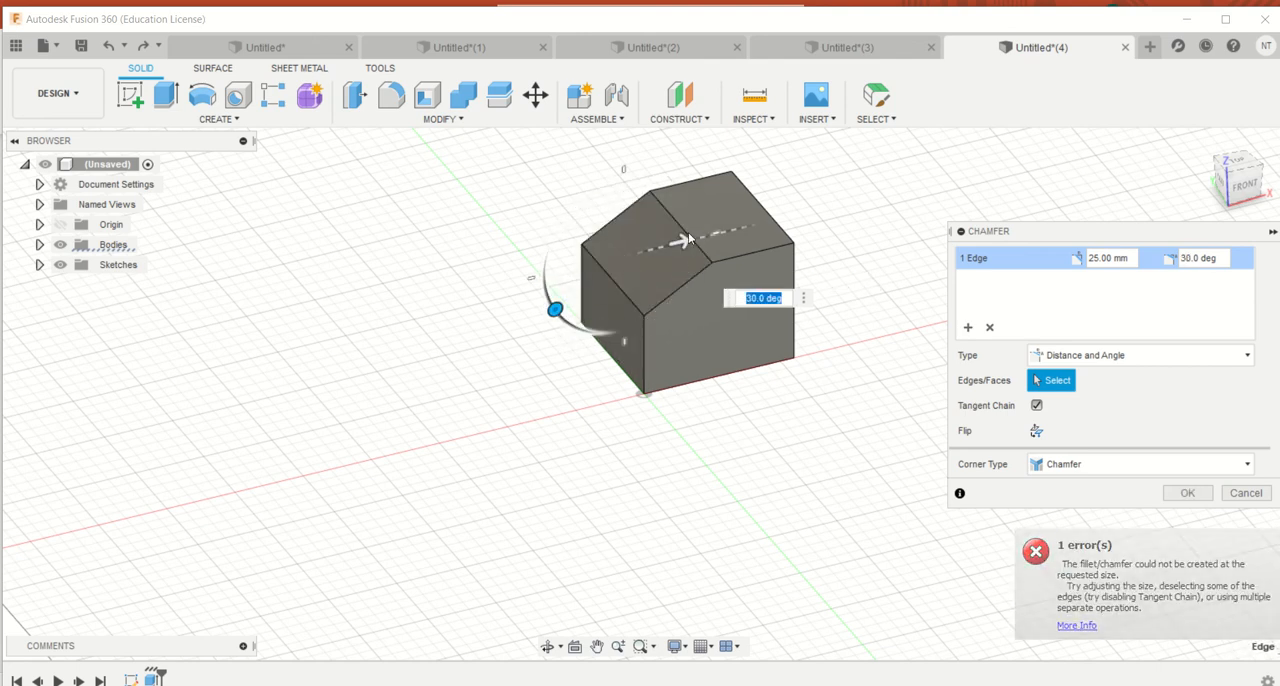
left_click_drag(688, 232, 737, 226)
left_click_drag(676, 280, 667, 245)
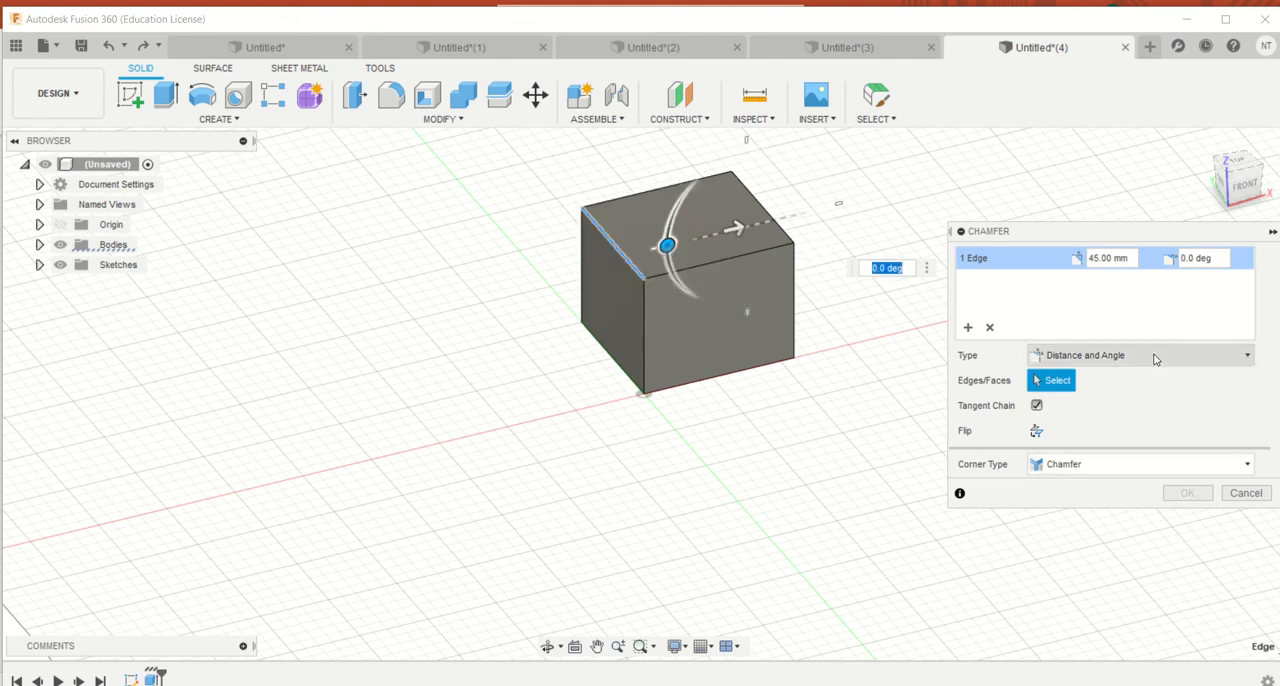
Change the box chamfer to Two Distance, with 40 mm along the top face and 20 mm down the side
left_click(1100, 355)
left_click(1098, 395)
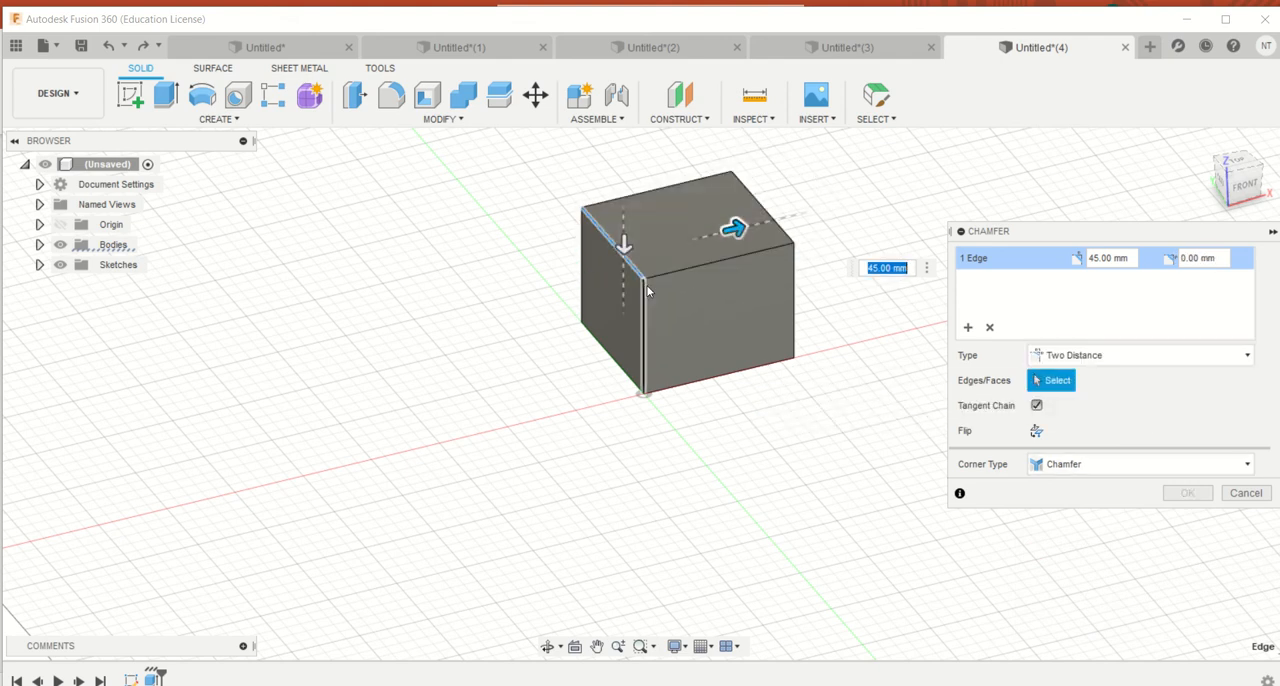
mouse_move(736, 228)
left_mouse_down()
mouse_move(609, 260)
mouse_move(722, 236)
left_mouse_up()
left_click_drag(624, 258, 627, 313)
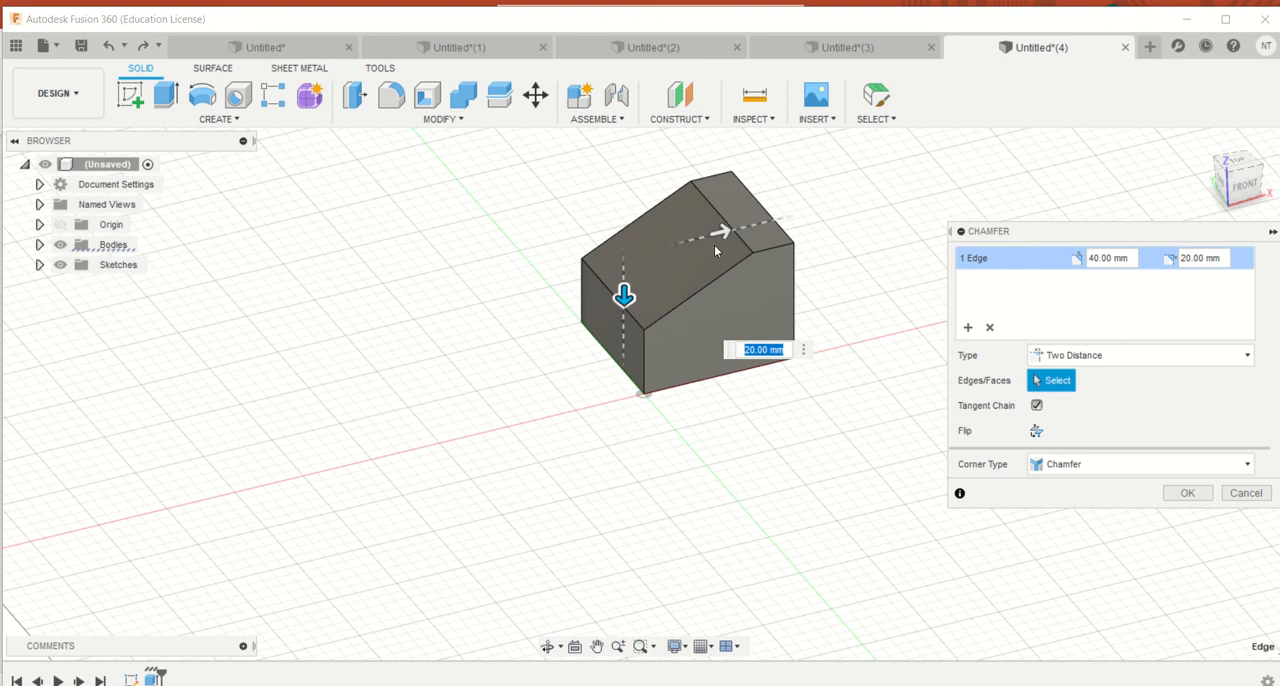
Return to the Untitled document and undo the chamfer on the cylinder's top edge
left_click(231, 45)
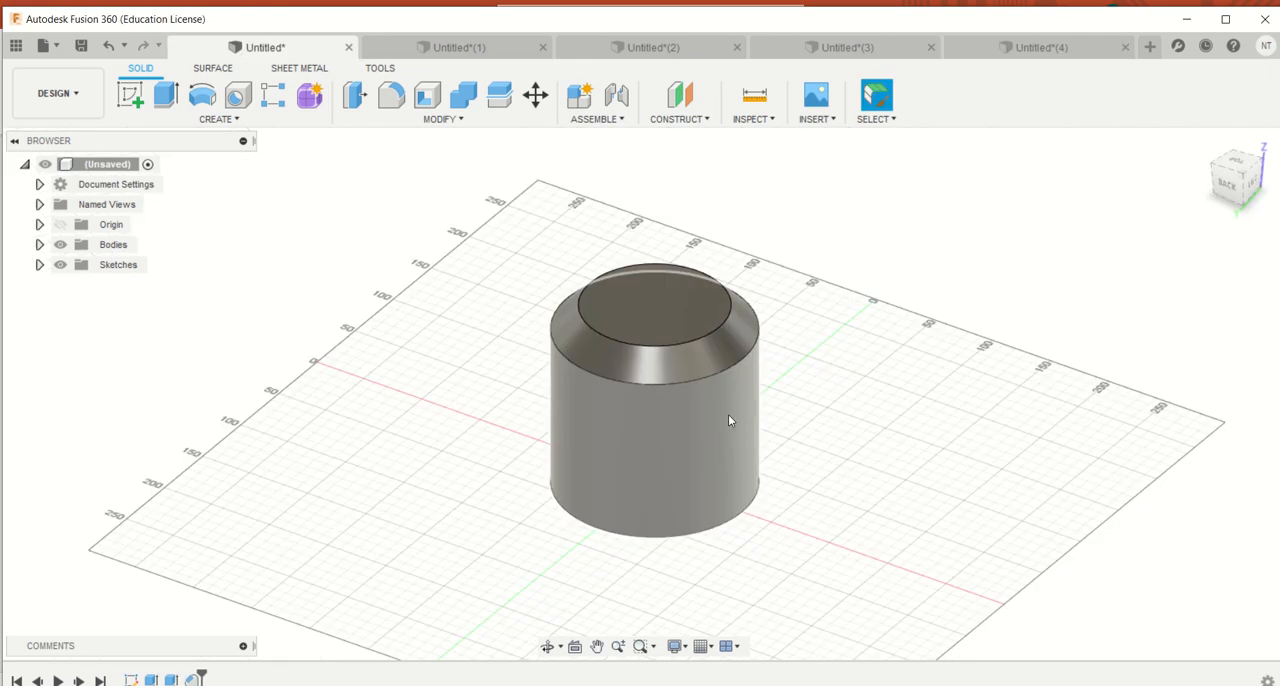
key("ctrl+z")
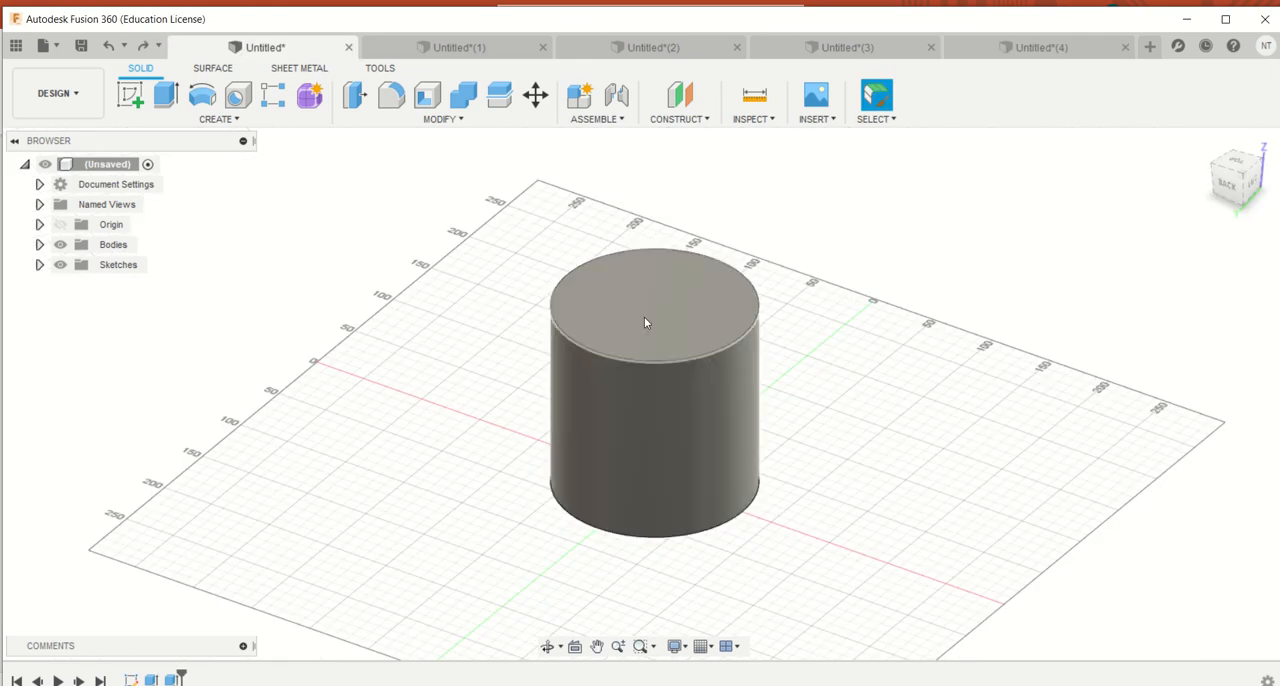
Sketch a smaller concentric construction circle on the cylinder's top face and finish the sketch
left_click(645, 322)
left_click(130, 94)
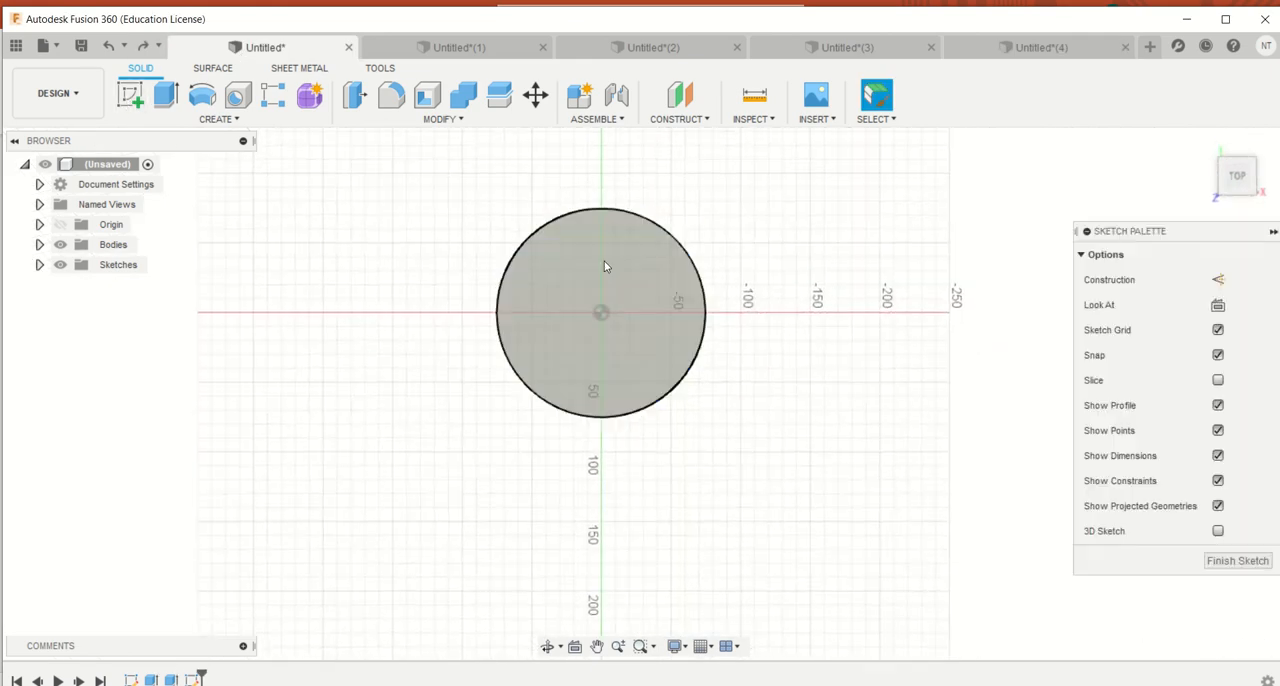
left_click(202, 95)
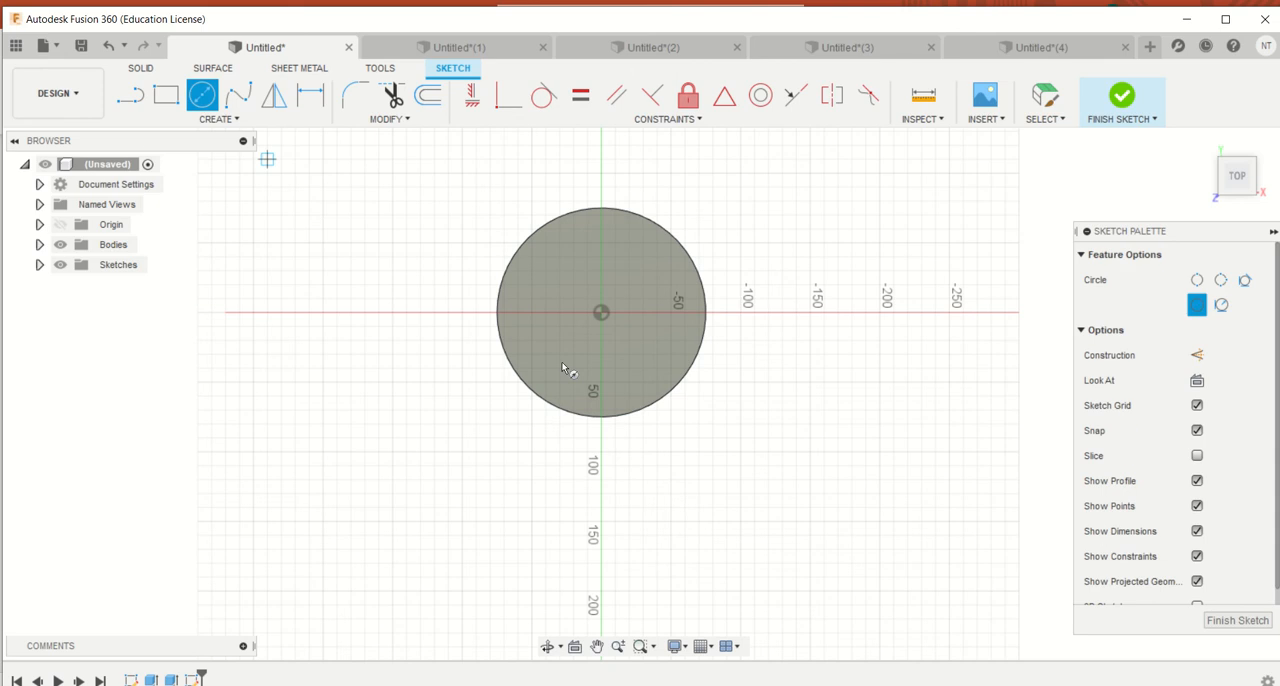
left_click(597, 317)
key("Escape")
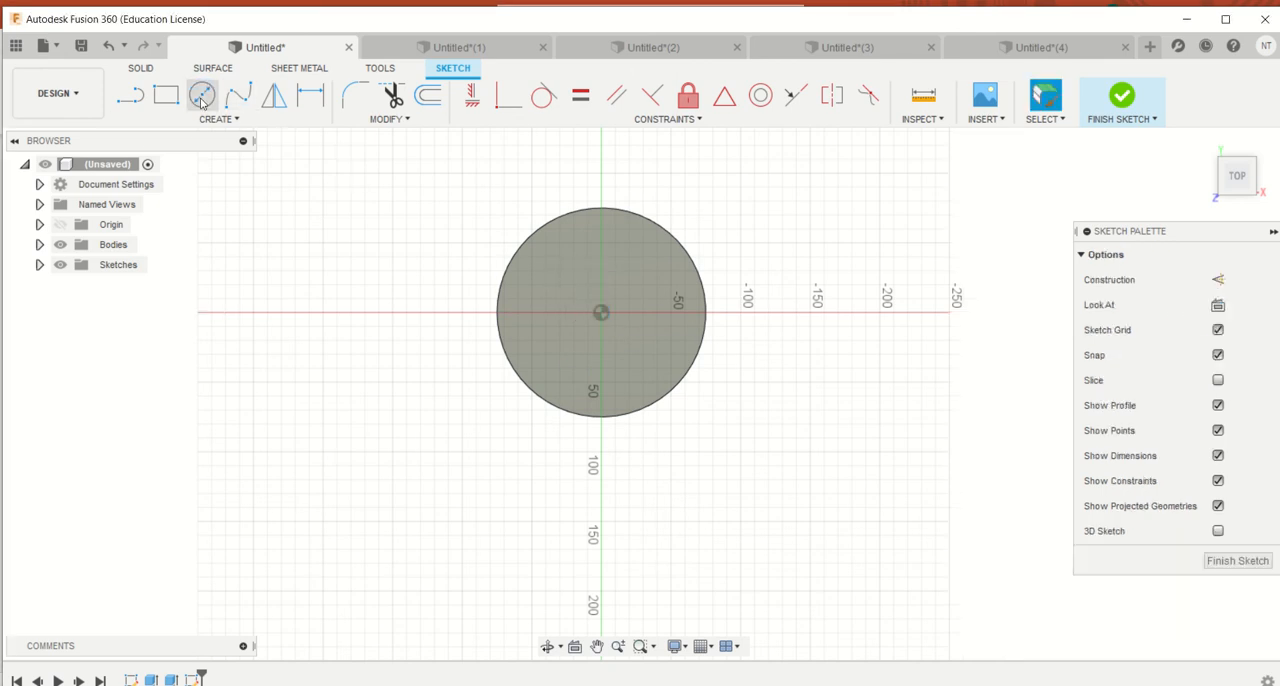
left_click(603, 316)
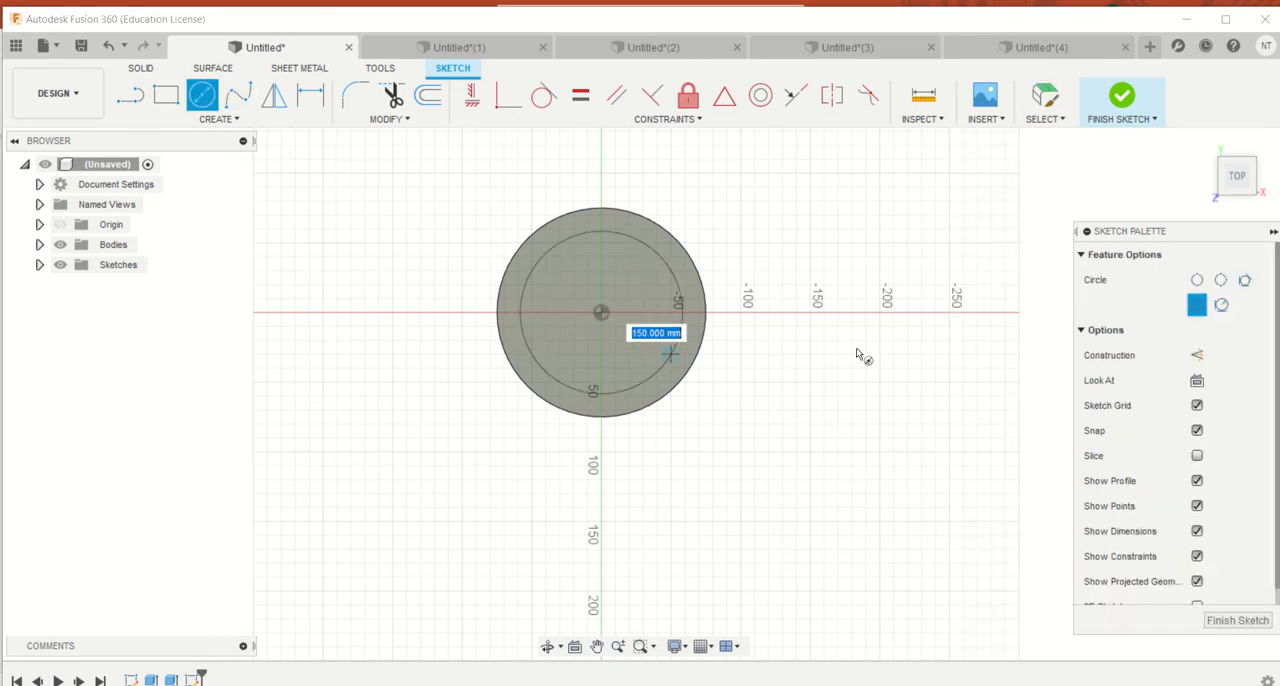
left_click(1197, 356)
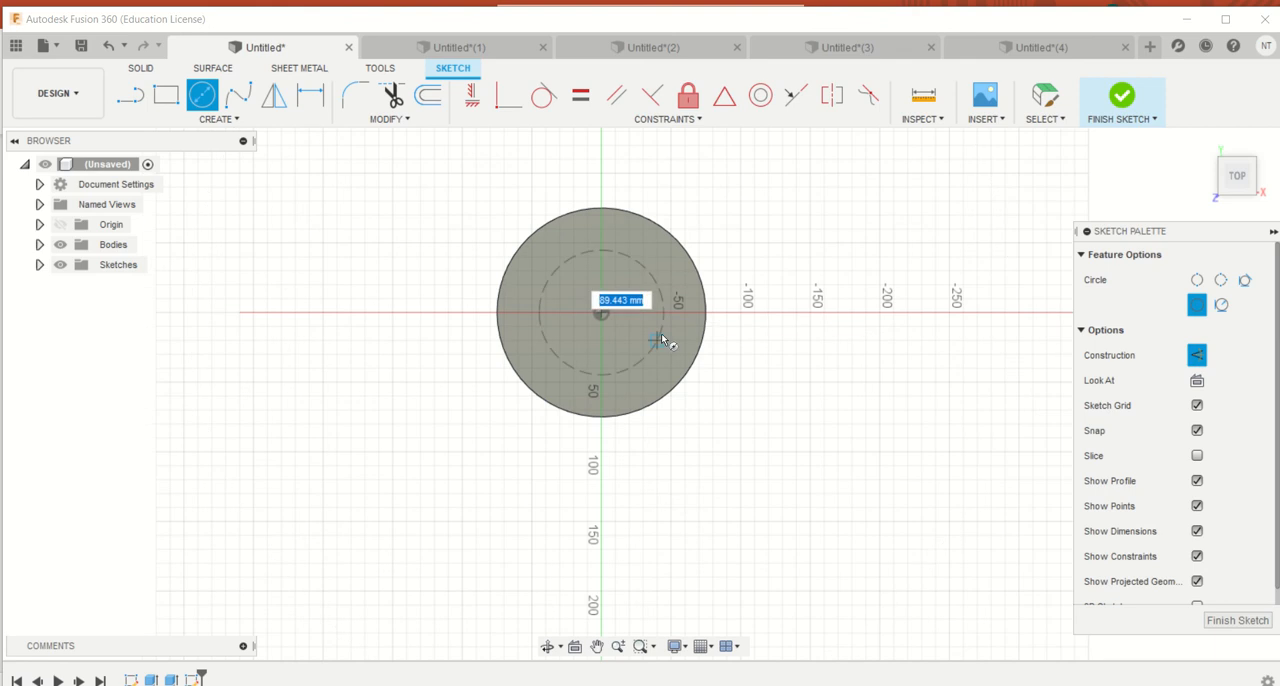
left_click(647, 333)
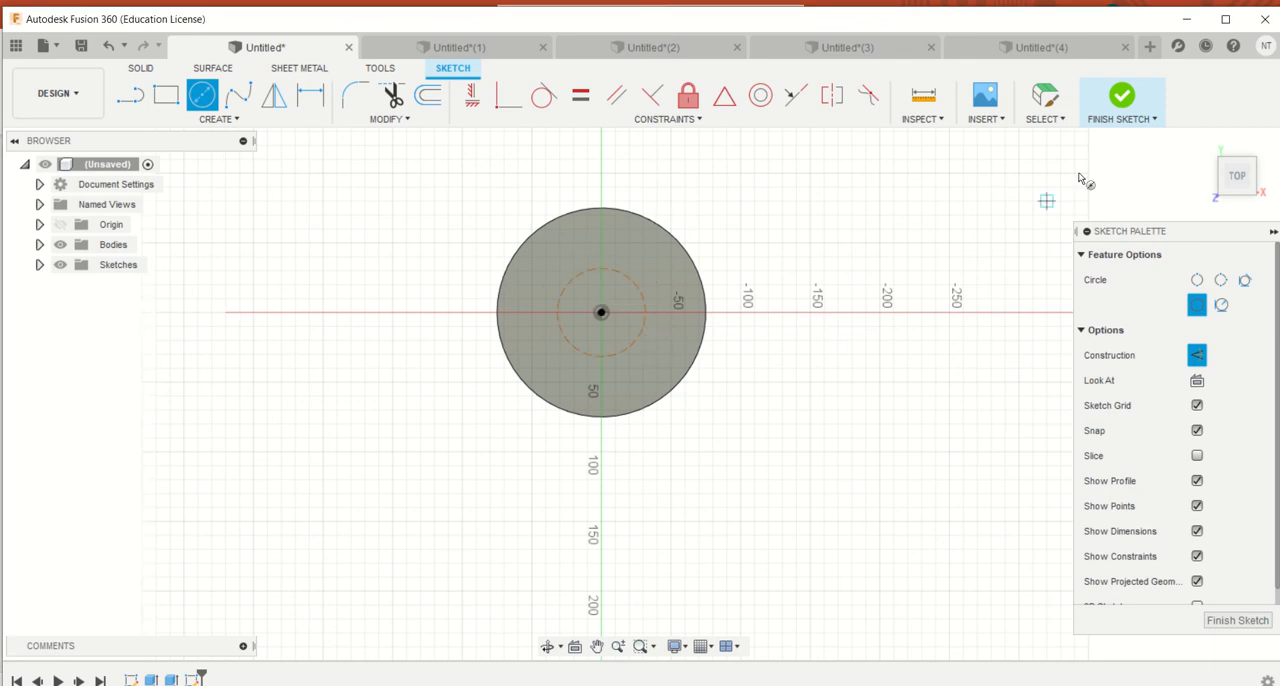
left_click(1123, 96)
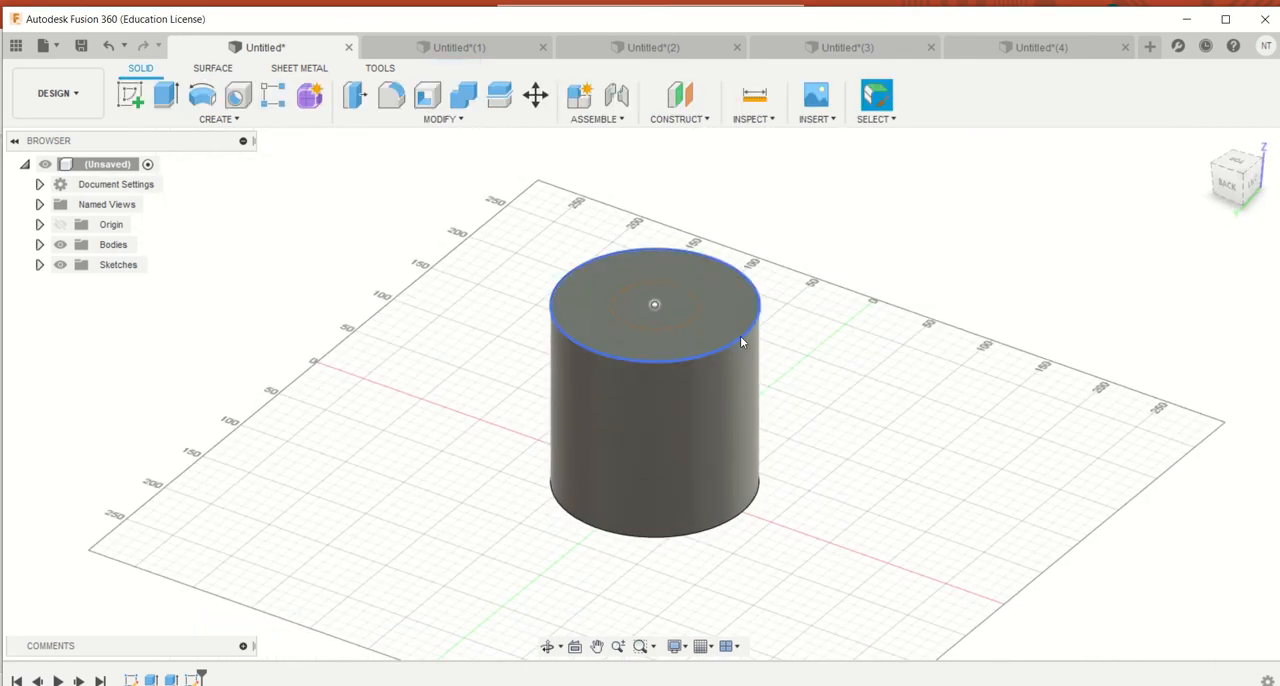
Try a Two Distance chamfer on the cylinder's top edge, with 43 mm across the top face and 90 mm down the side
left_click(443, 119)
left_click(385, 178)
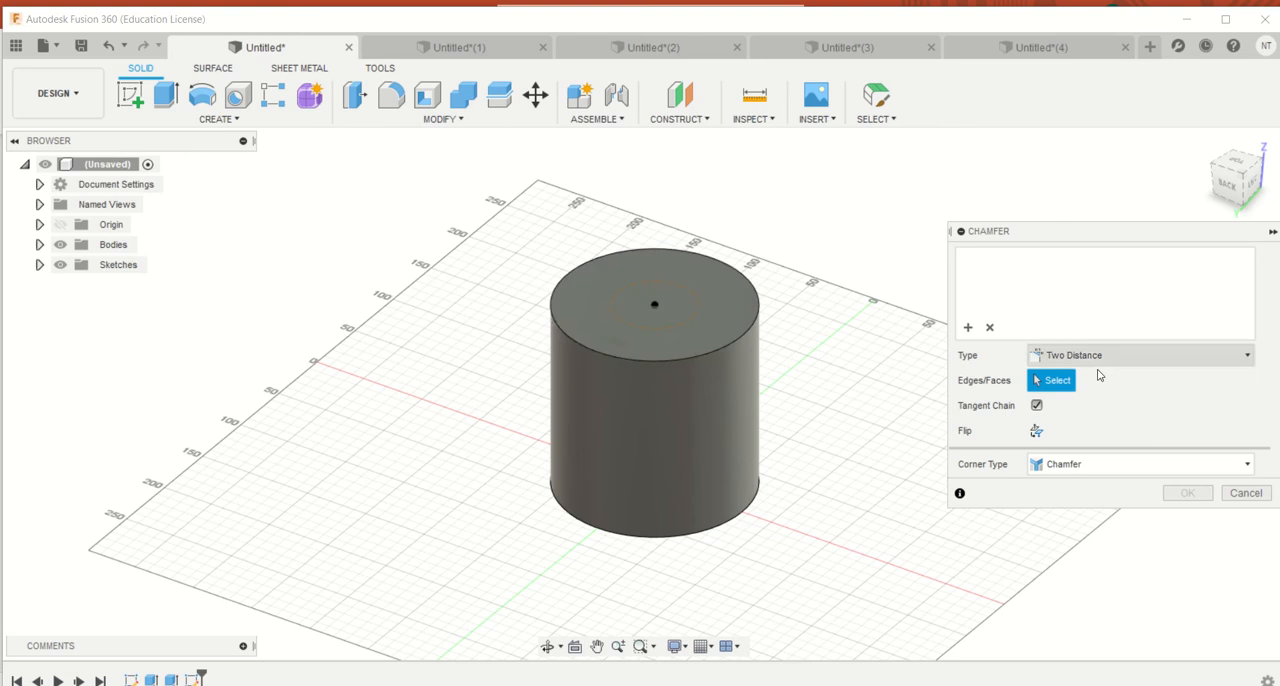
left_click(693, 356)
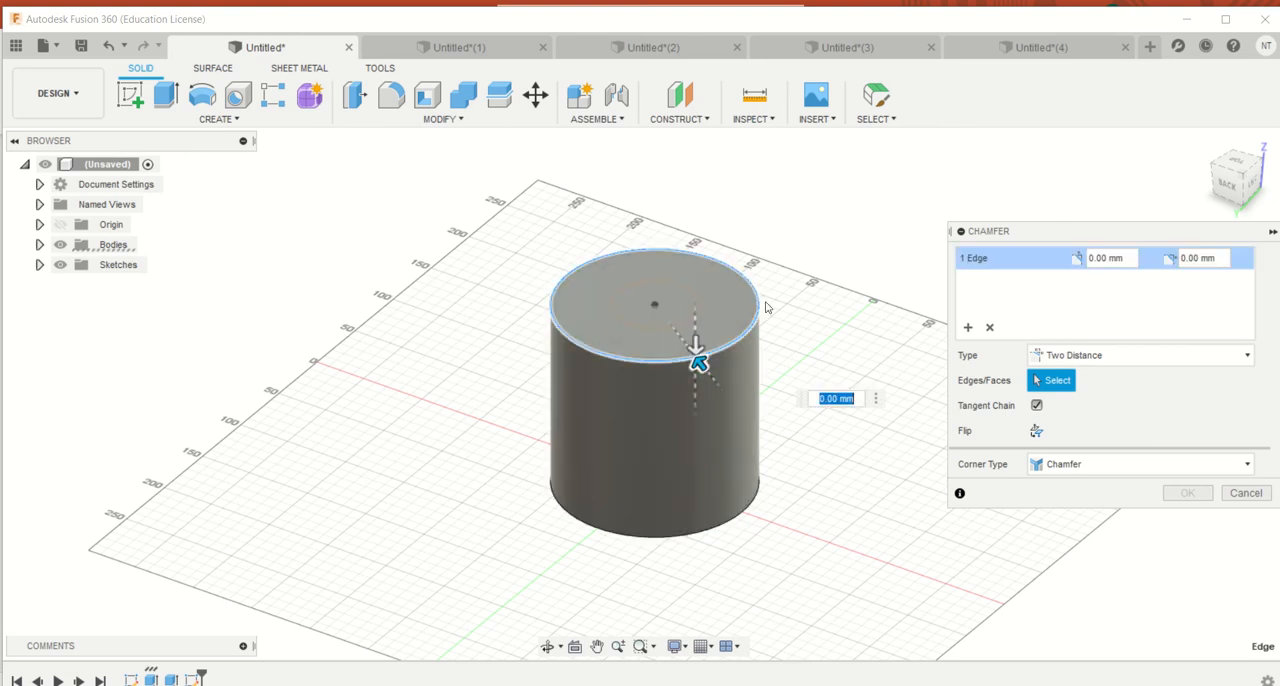
scroll(727, 335, "up", 5)
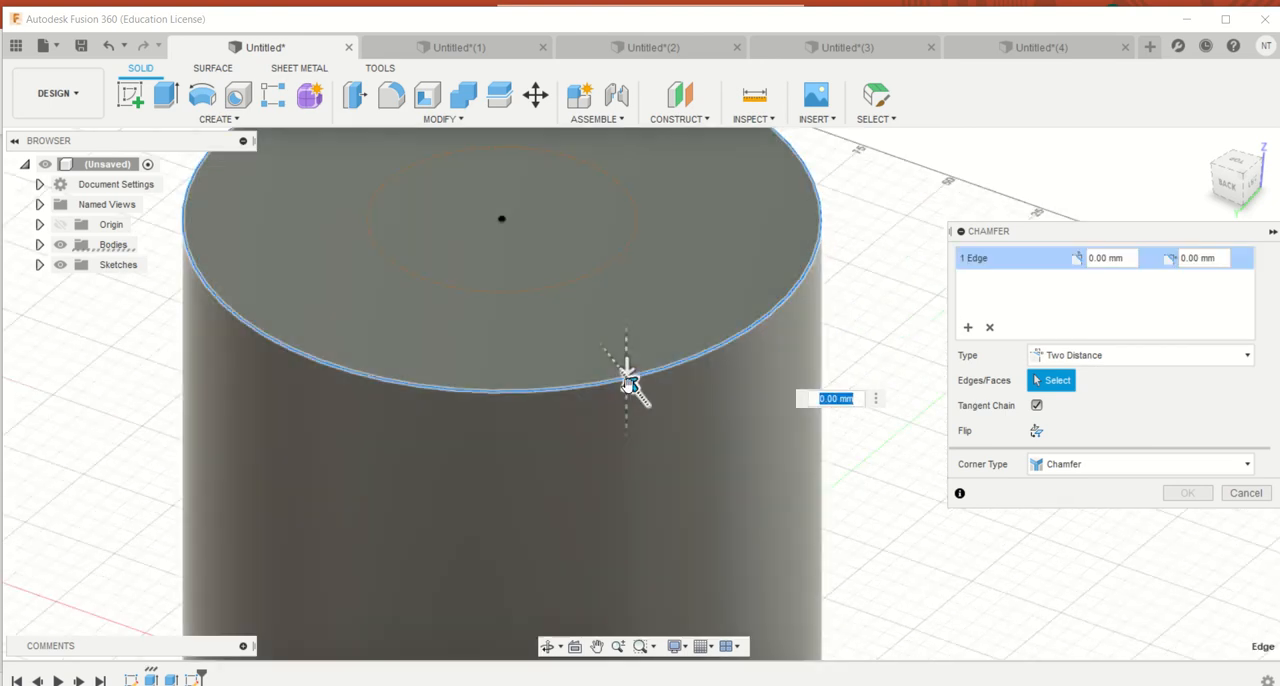
left_click_drag(629, 372, 530, 249)
scroll(560, 290, "up", 5)
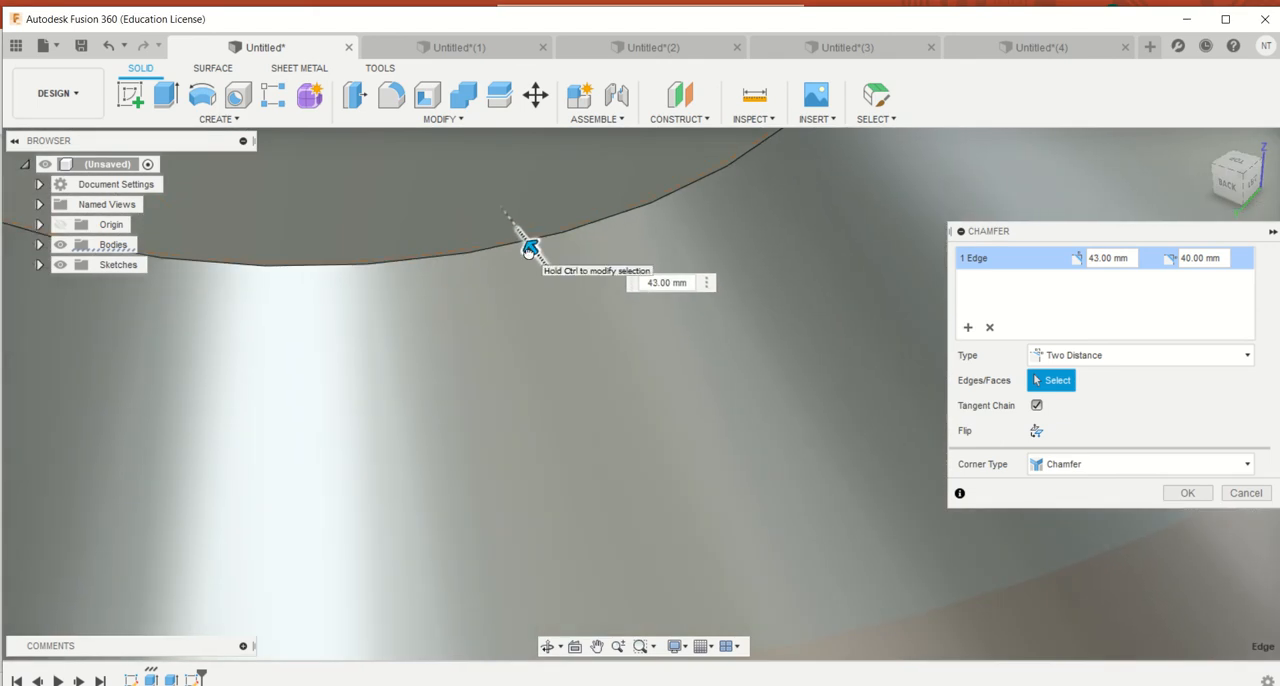
scroll(550, 290, "down", 8)
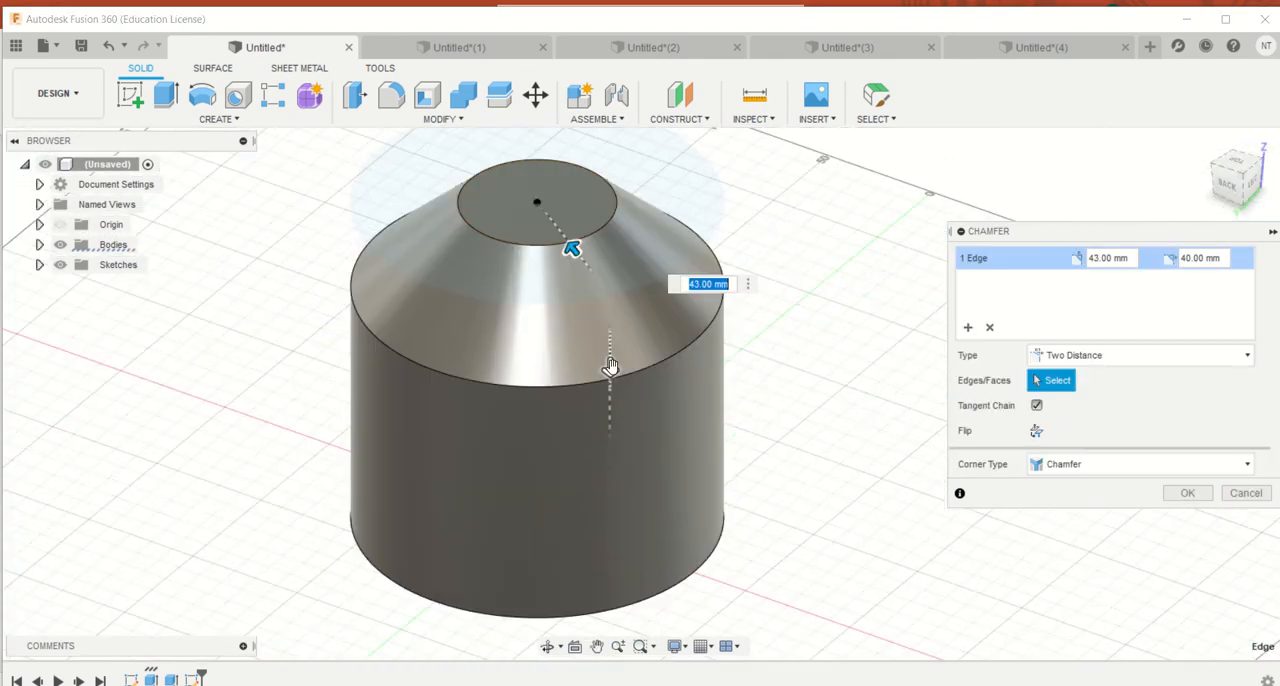
left_click_drag(610, 366, 612, 474)
Try the Distance and Angle type with a different angle on the cylinder's chamfer, and cancel the command
left_click(1080, 352)
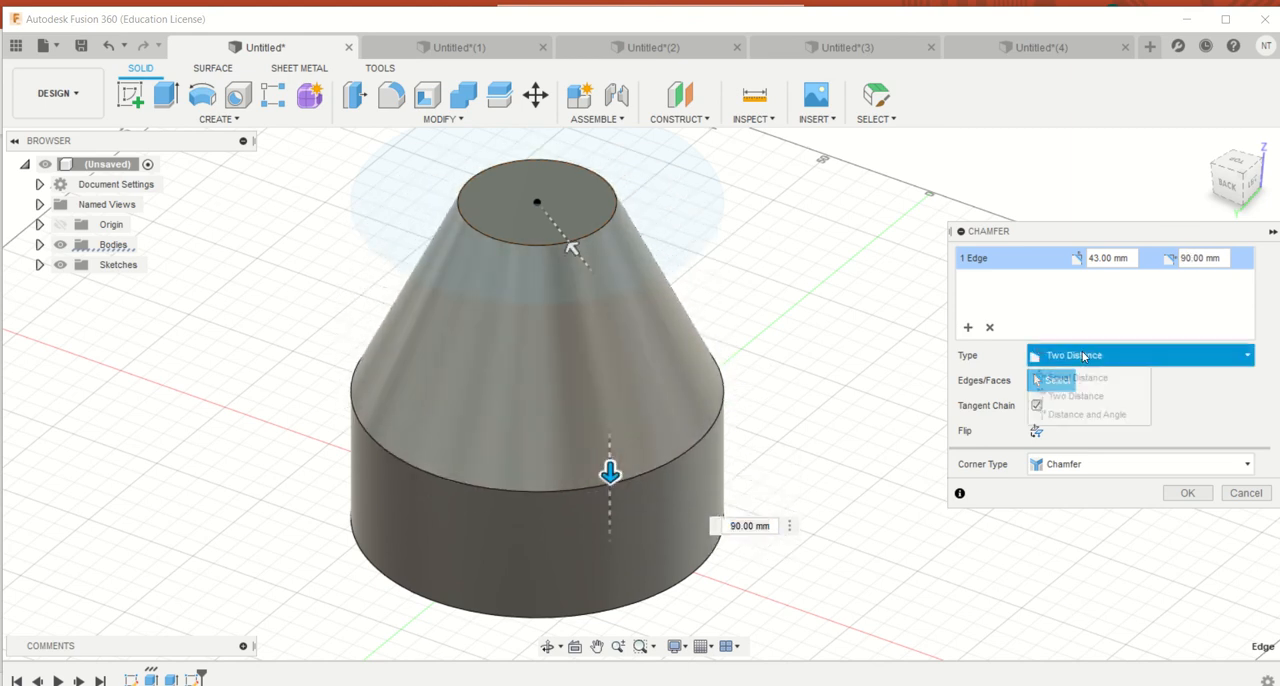
left_click(1076, 417)
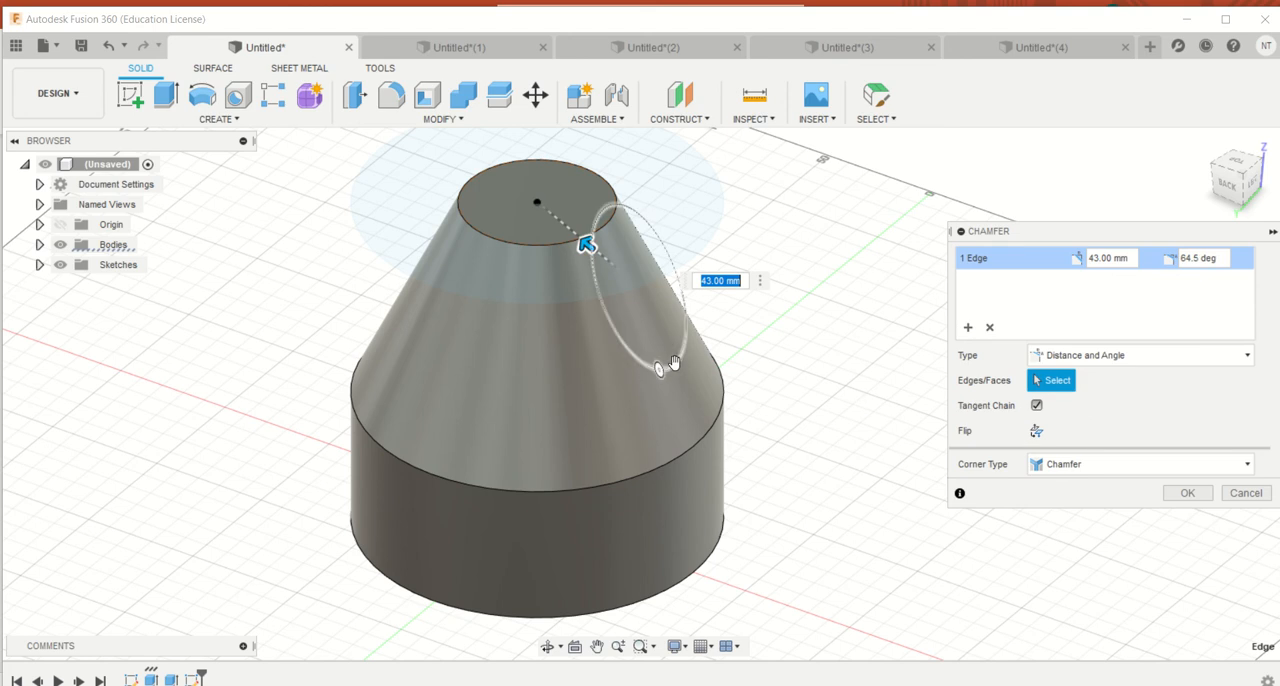
mouse_move(669, 383)
left_mouse_down()
mouse_move(660, 374)
mouse_move(674, 364)
mouse_move(645, 381)
mouse_move(677, 376)
mouse_move(652, 377)
left_mouse_up()
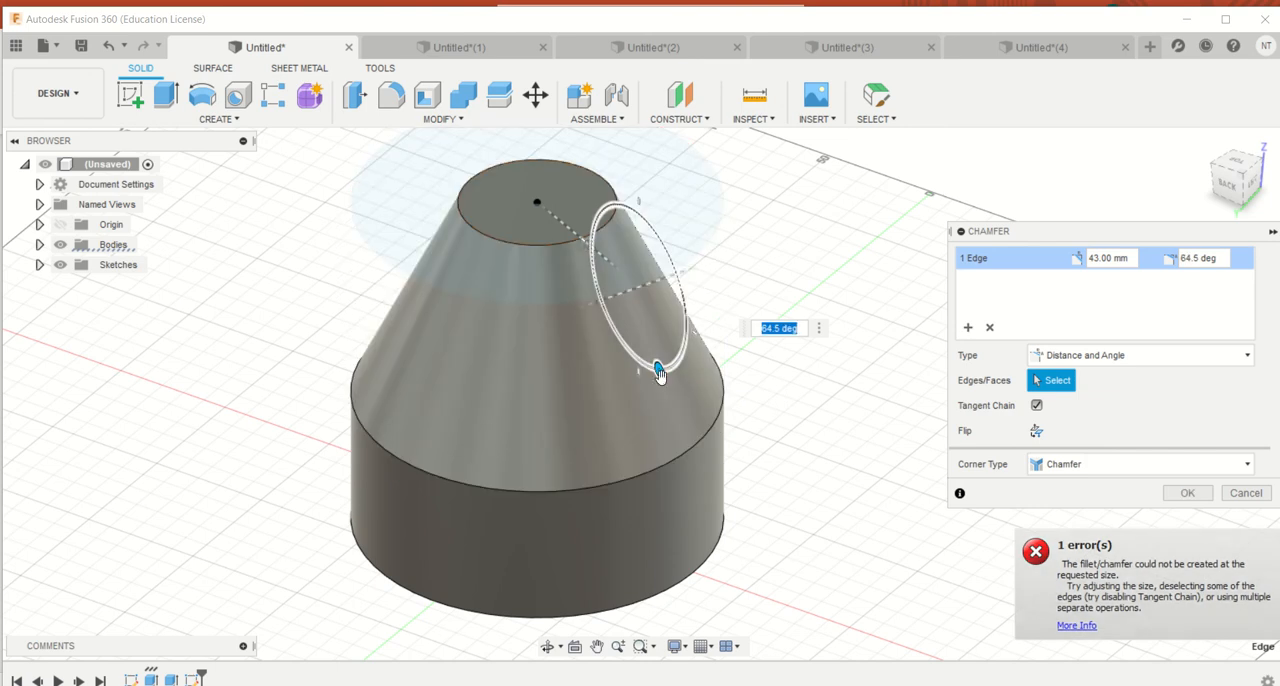
key("Escape")
In the Untitled(1) document, chamfer the block's near vertical edge as Two Distance with 40 mm on both sides
left_click(1022, 50)
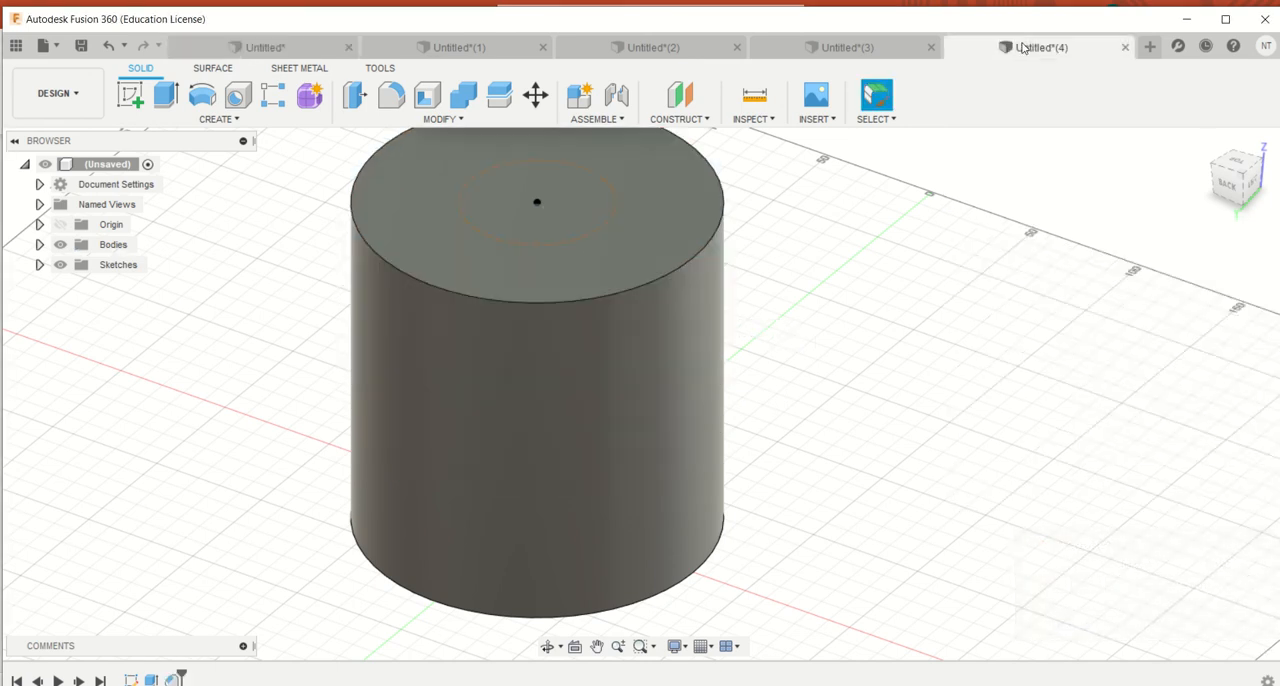
left_click(522, 46)
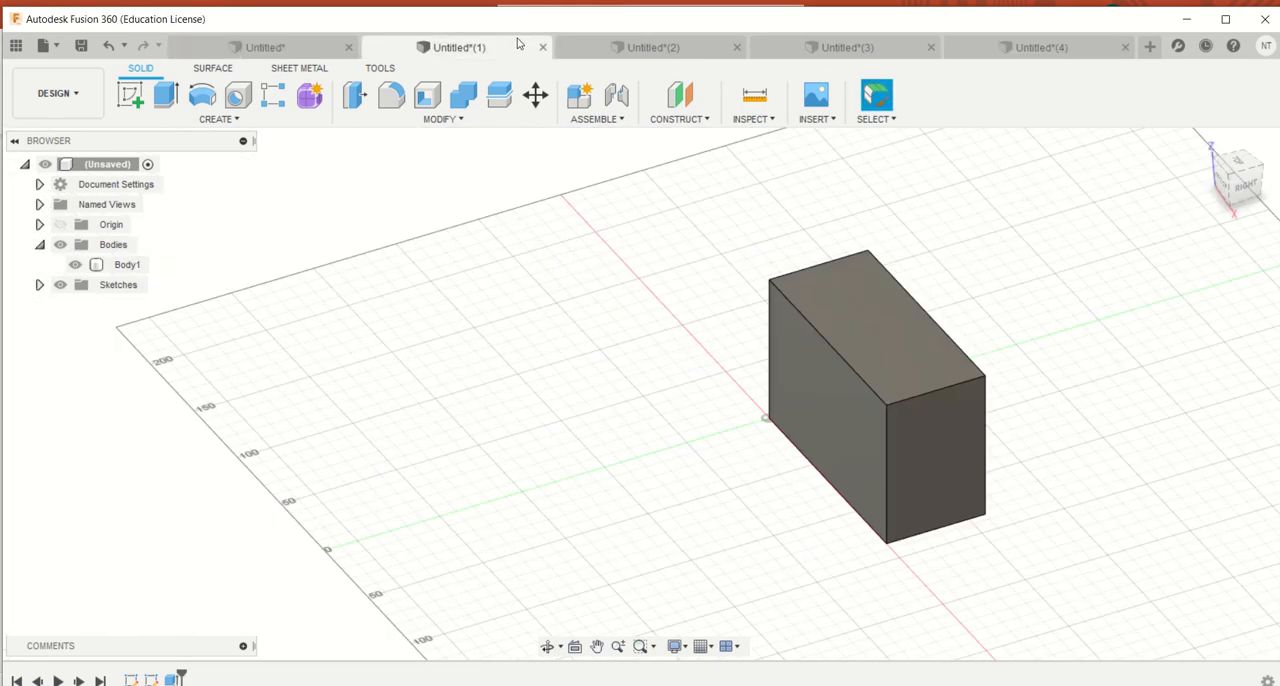
left_click(895, 436)
left_click(949, 452)
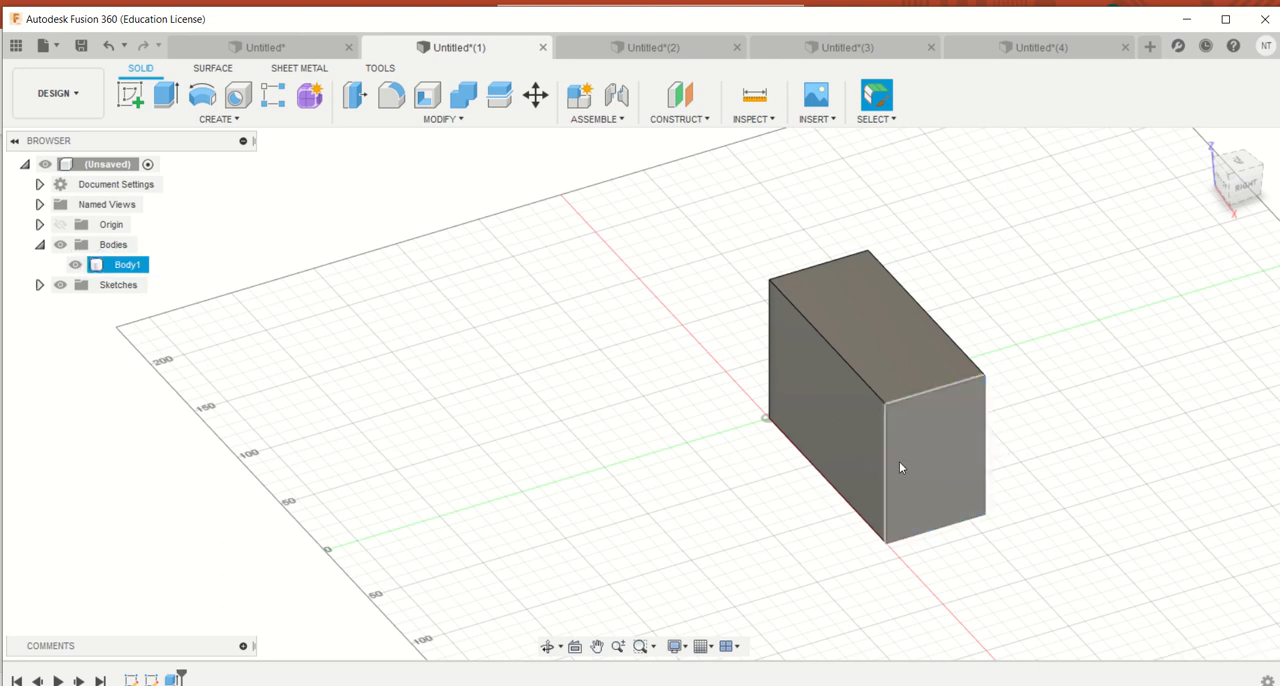
left_click(443, 119)
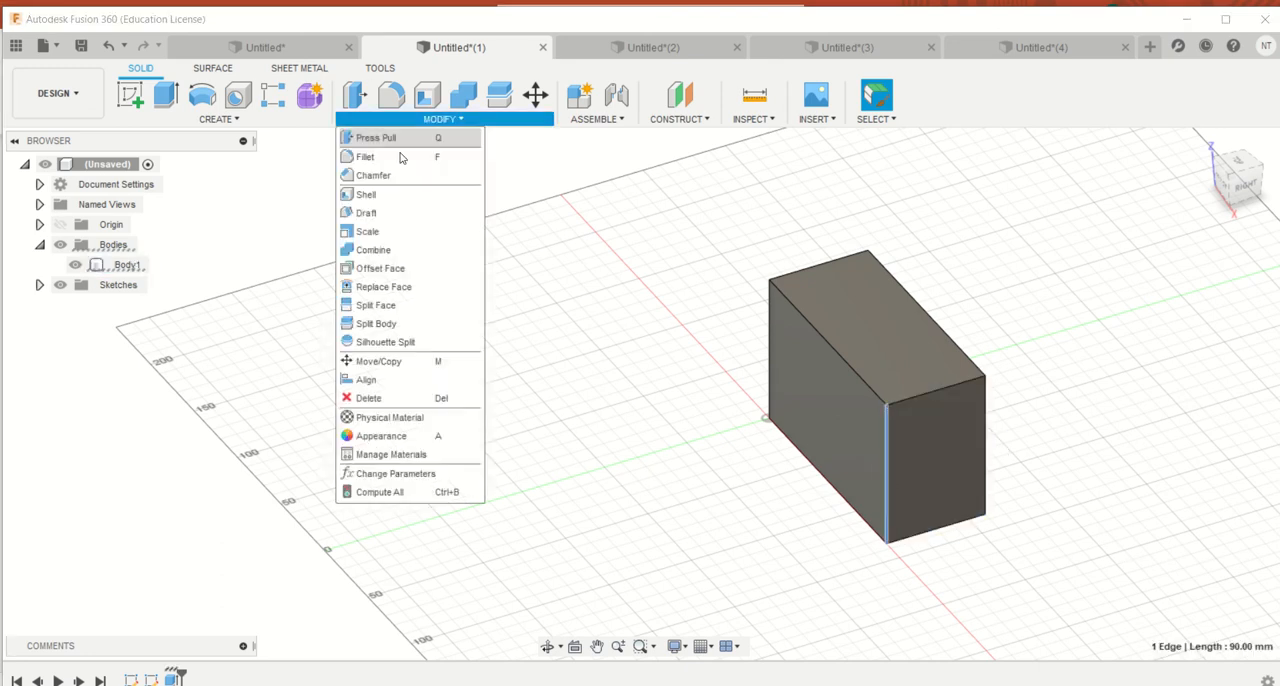
left_click(380, 171)
left_click_drag(891, 481, 858, 449)
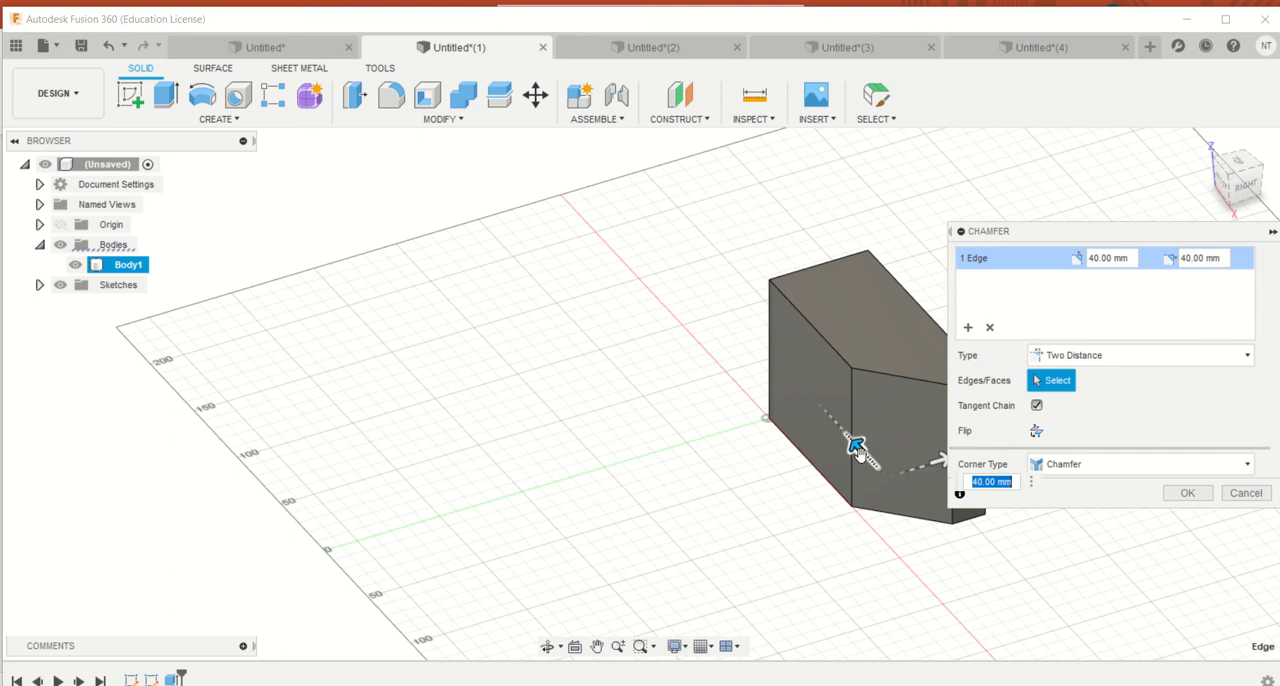
middle_click_drag(927, 484, 692, 432)
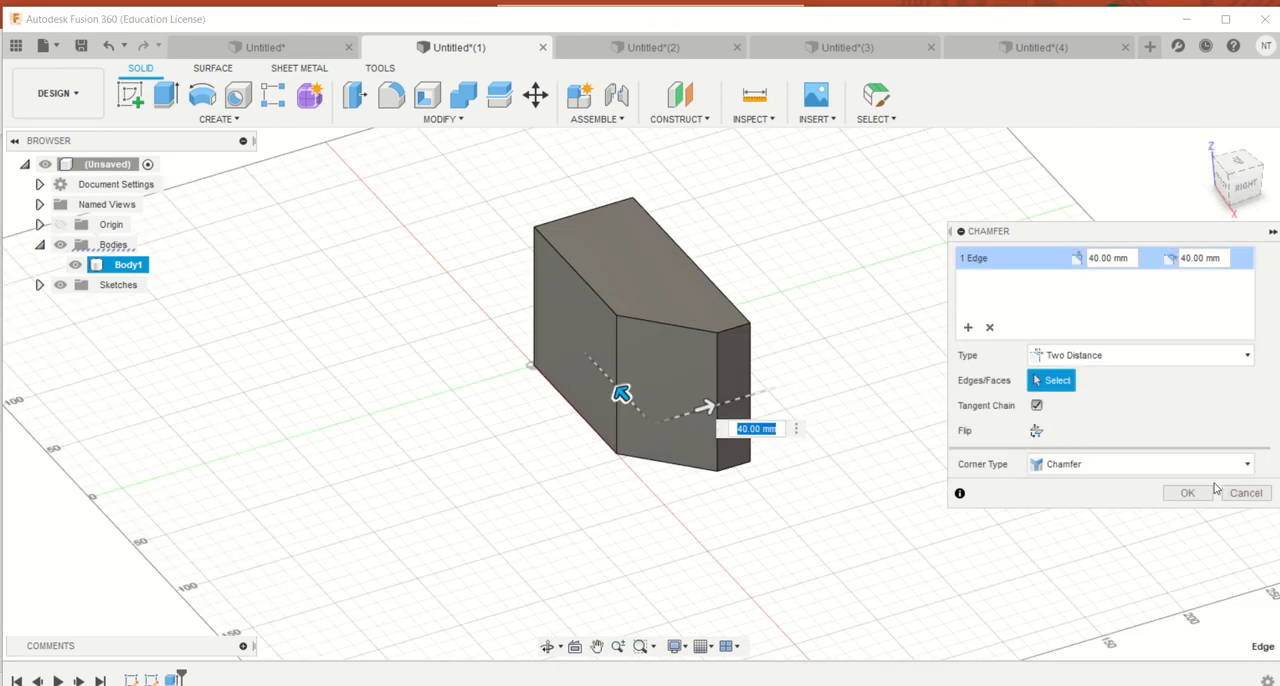
left_click(1210, 490)
Chamfer the two vertical edges bordering the new slanted face as Two Distance with 10 mm on both sides
left_click(717, 426)
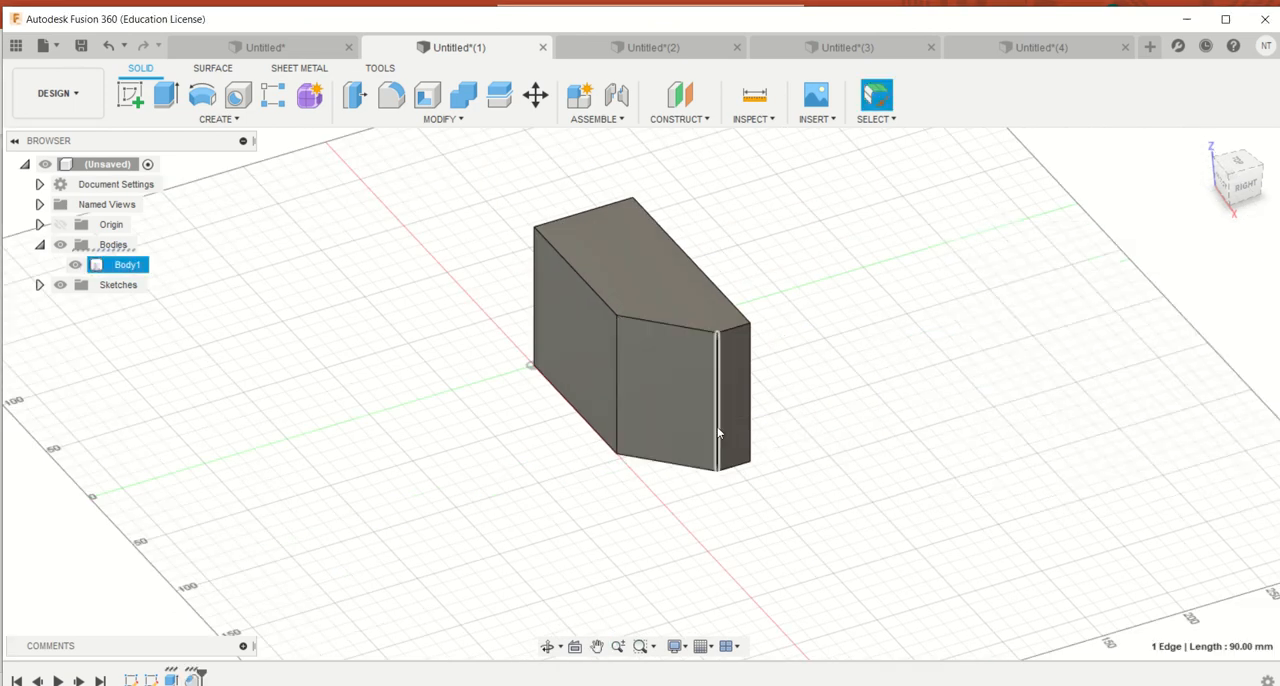
left_click(617, 396, "ctrl")
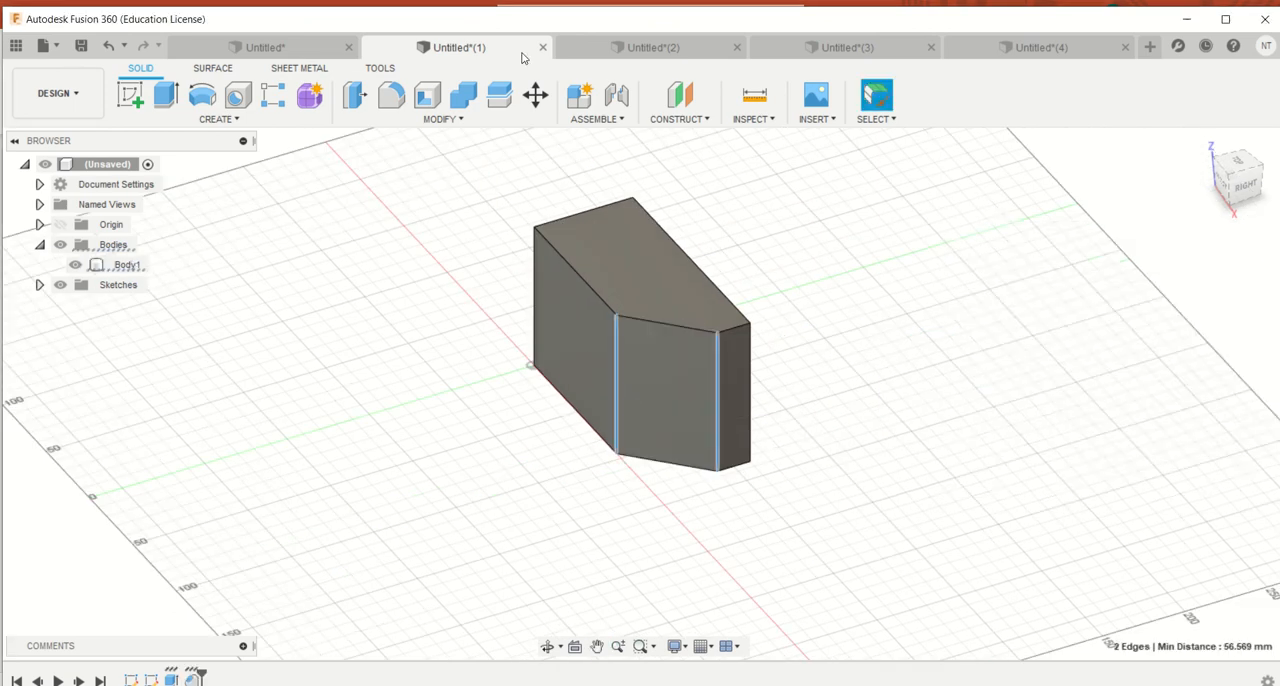
left_click(443, 119)
left_click(405, 186)
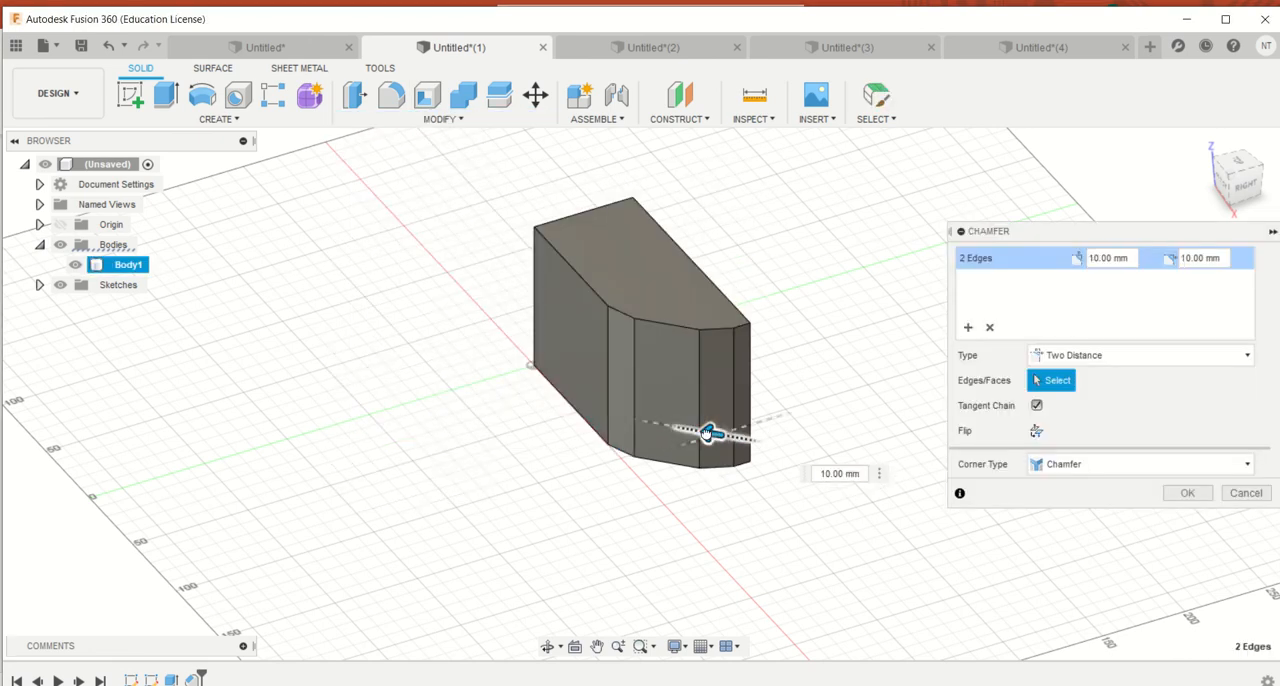
key("Return")
Fillet the four vertical edges of the chamfered corner with a constant radius of 52.5 mm
mouse_move(1244, 187)
left_mouse_down()
mouse_move(1240, 35)
mouse_move(1238, 168)
mouse_move(1224, 194)
left_mouse_up()
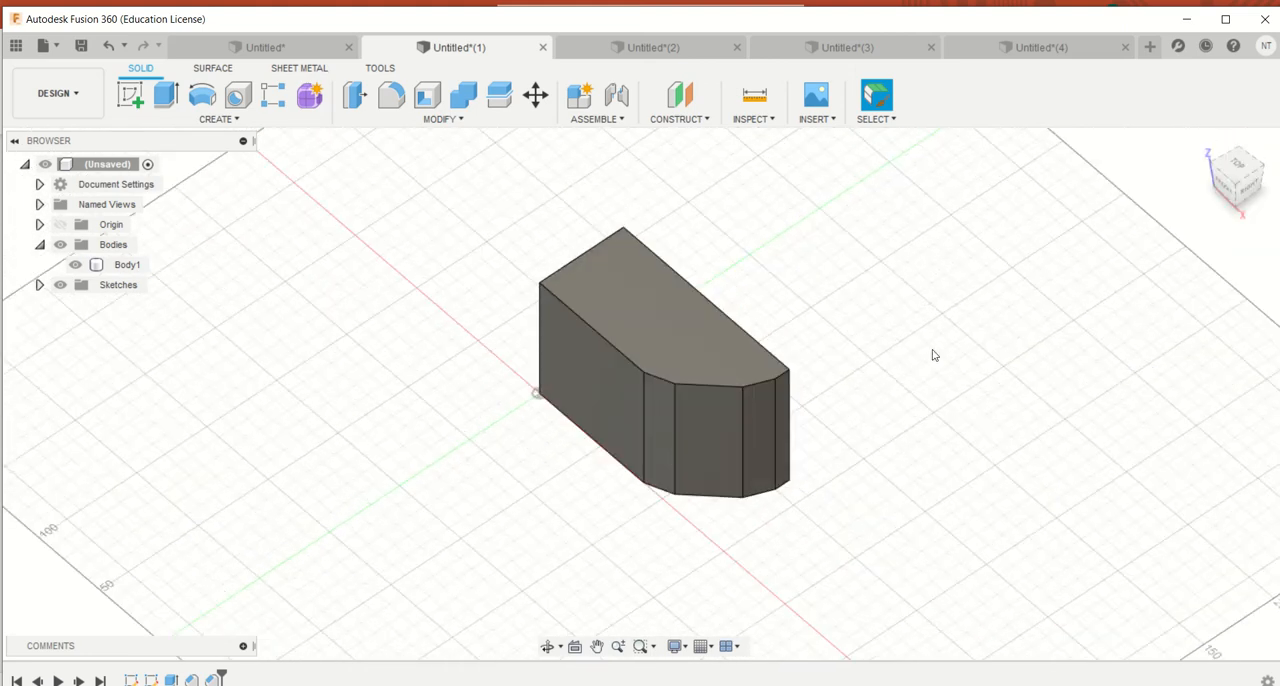
left_click(675, 437)
left_click(642, 437)
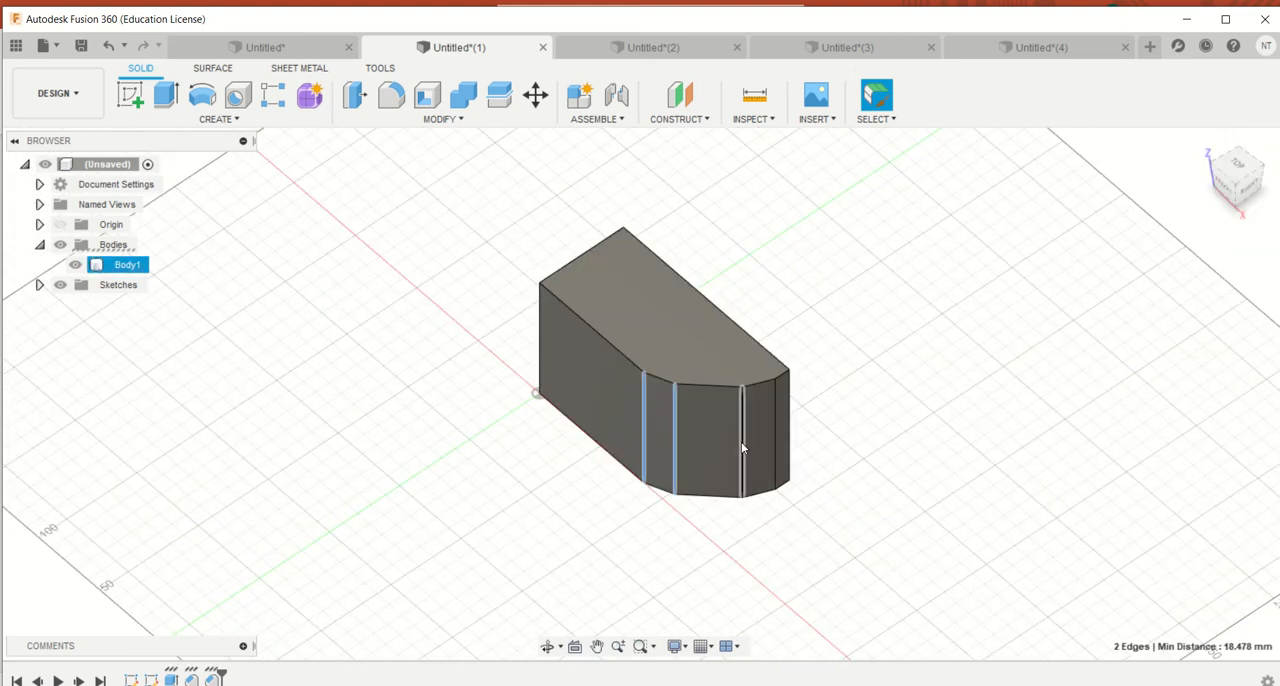
left_click(774, 432)
key("f")
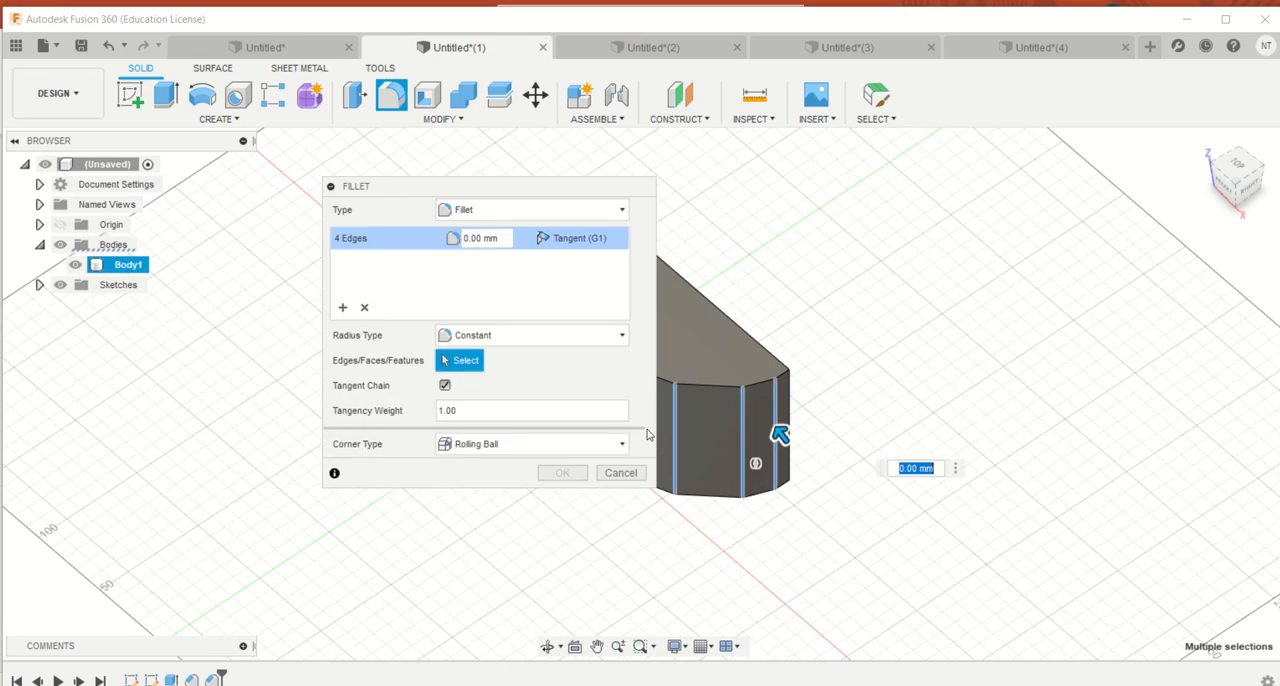
left_click_drag(592, 189, 1263, 188)
scroll(948, 384, "up", 3)
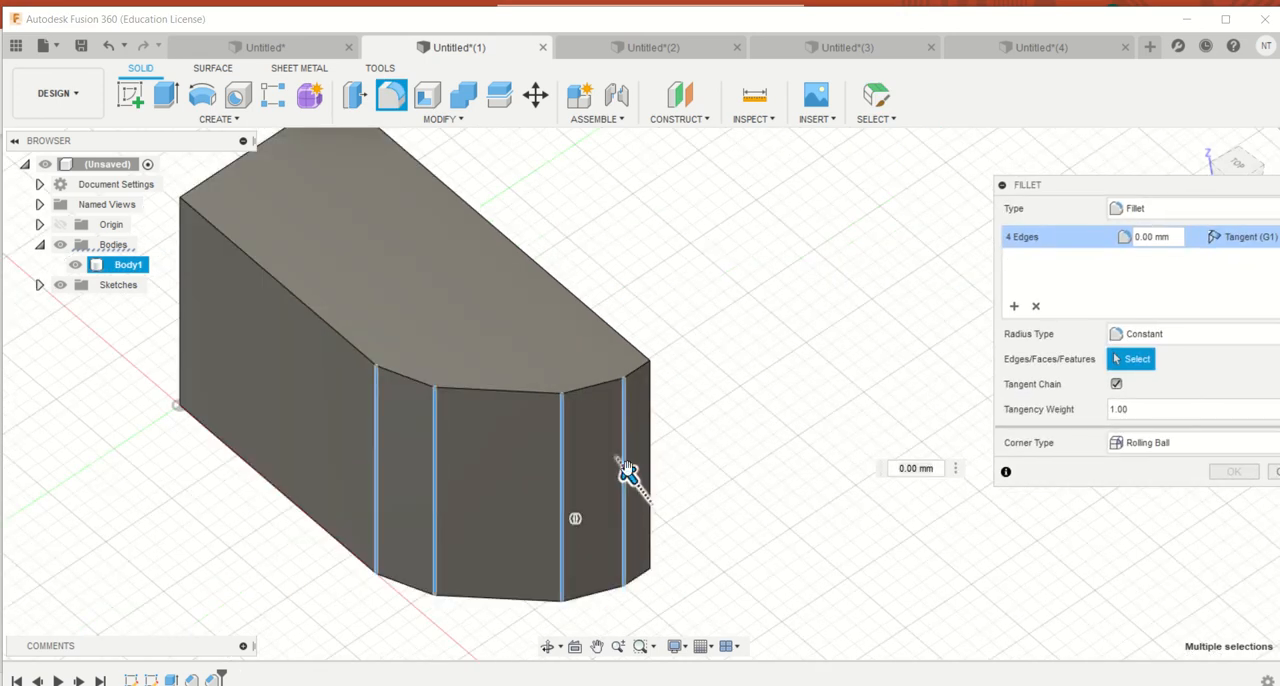
left_click_drag(629, 474, 631, 466)
type("170")
key("Return")
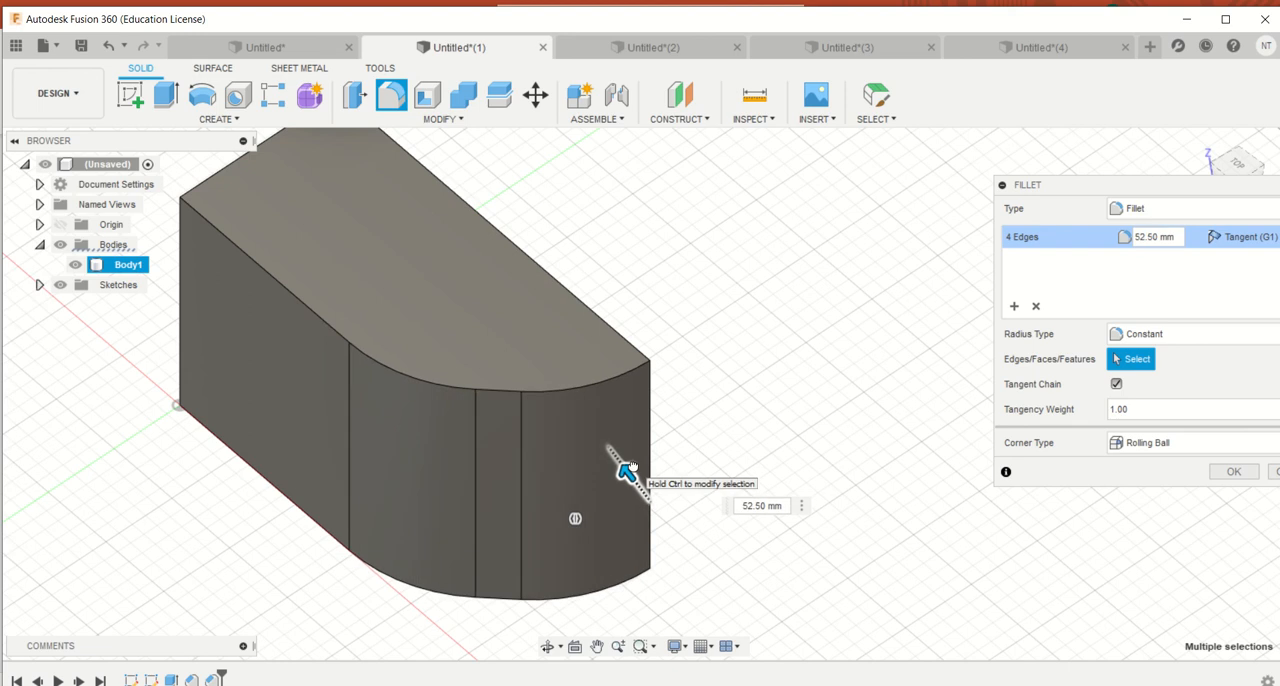
left_click(1234, 471)
Fillet the tangent edge chains along the top and bottom of the block's rounded side with a 22.5 mm radius
left_click(327, 329)
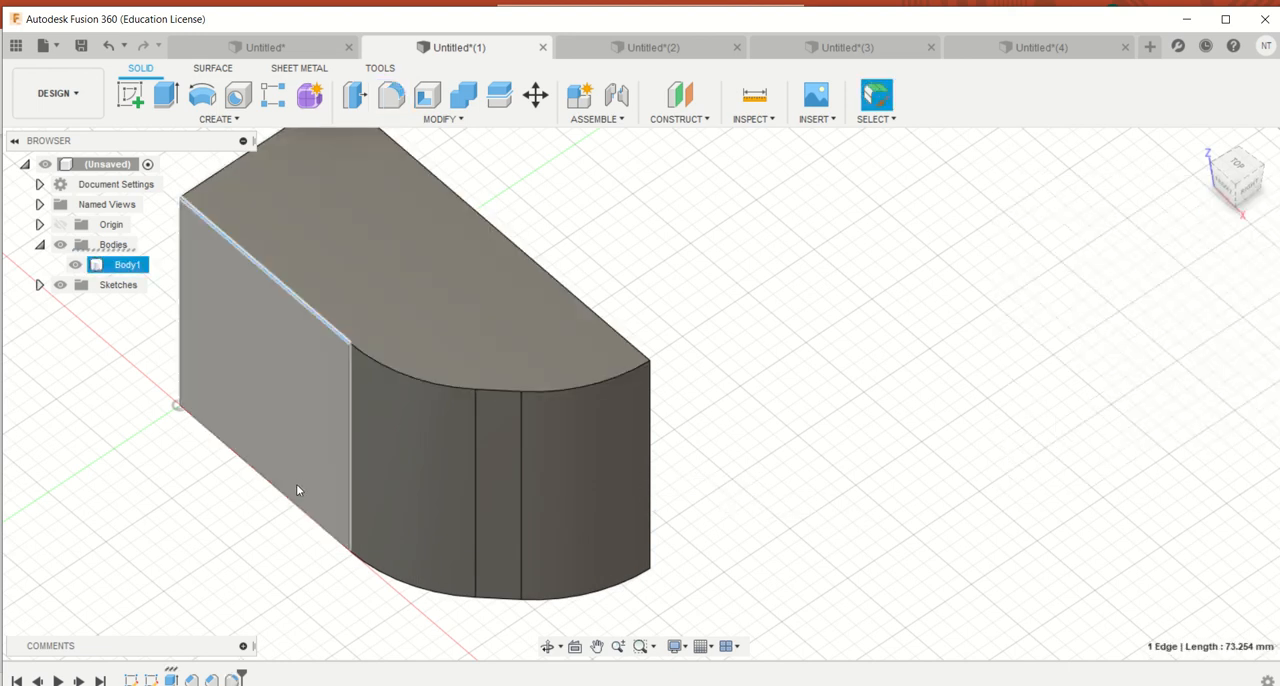
left_click(391, 94)
left_click_drag(300, 495, 308, 489)
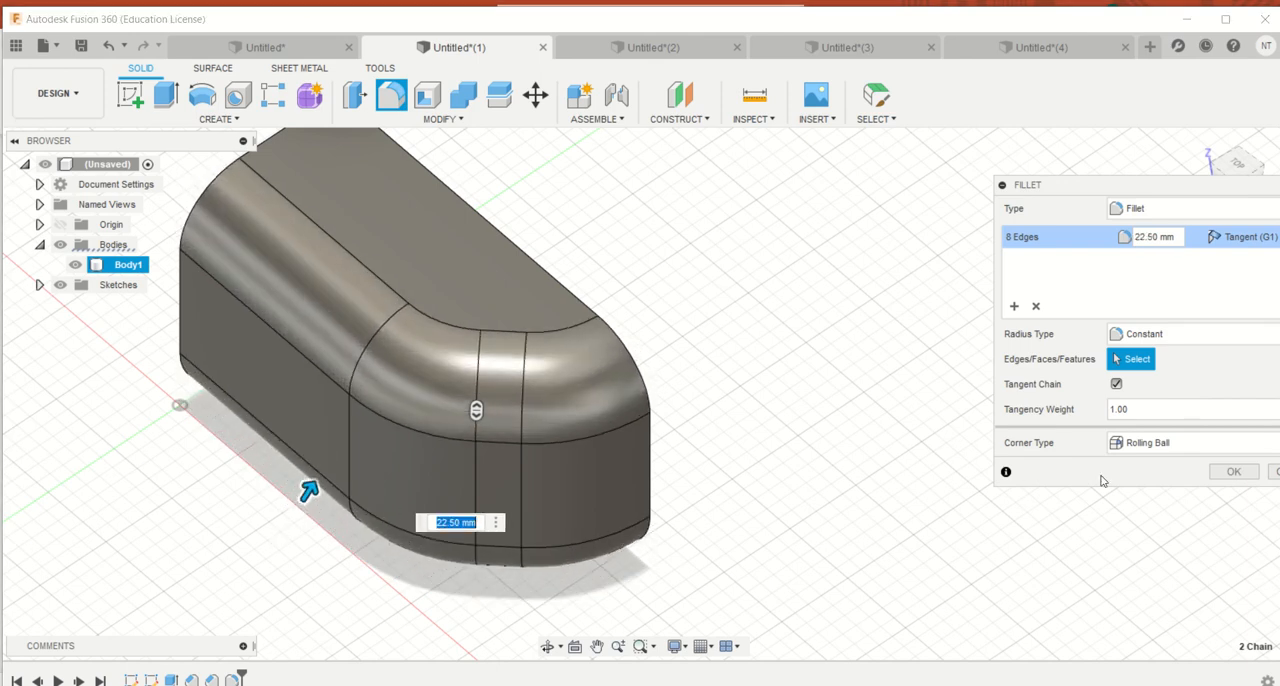
left_click(1232, 477)
Chamfer the tangent edge chain around the block's flat end face as Two Distance with 20 mm on both sides
mouse_move(1250, 178)
left_mouse_down()
mouse_move(1176, 186)
mouse_move(1110, 146)
mouse_move(1034, 190)
left_mouse_up()
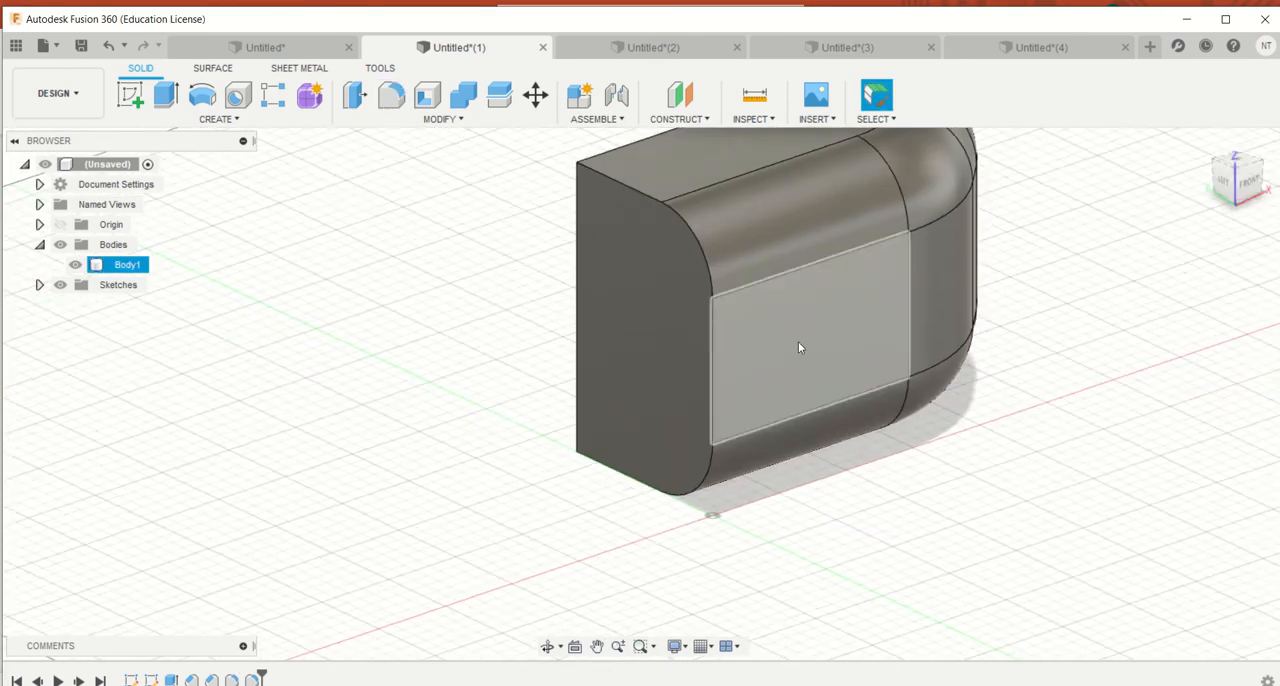
left_click(713, 367)
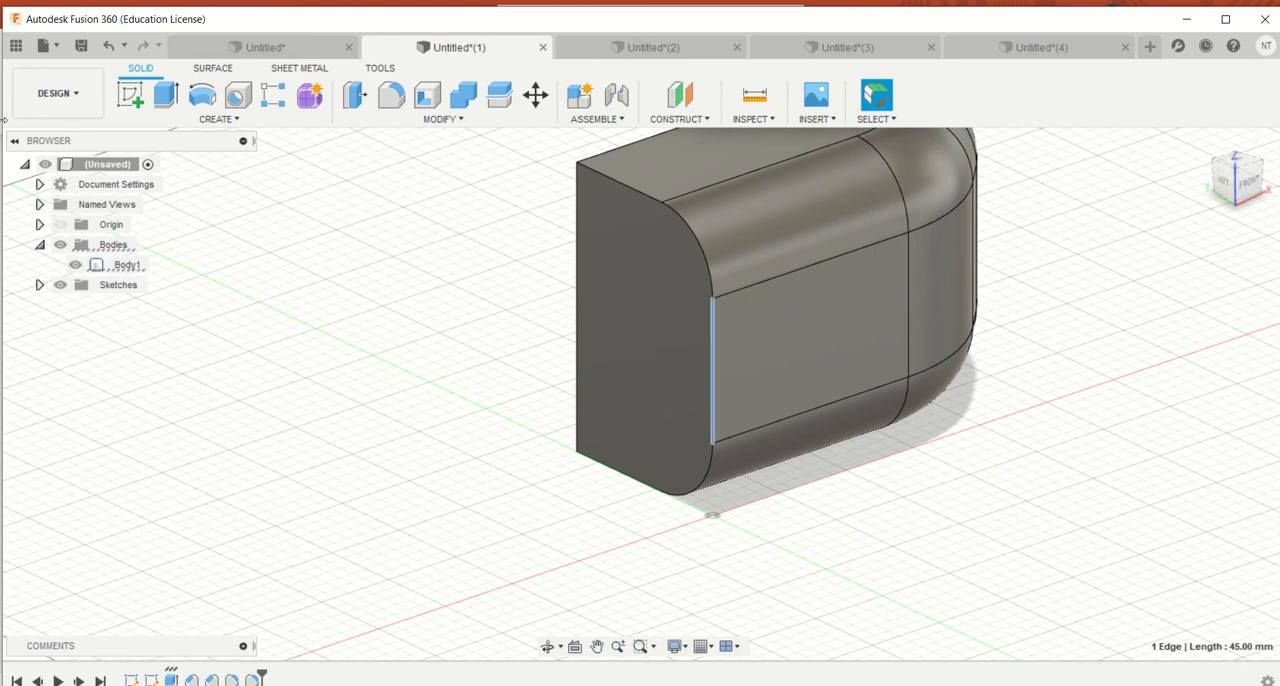
left_click(404, 119)
left_click(373, 175)
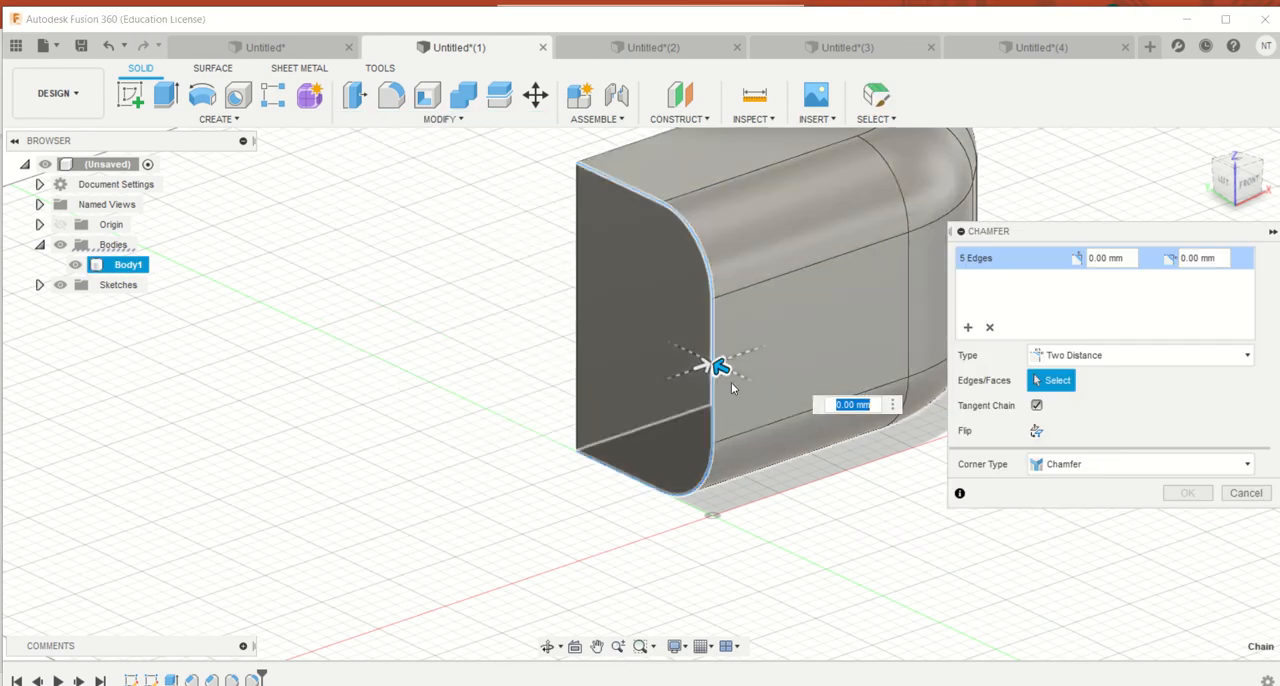
left_click_drag(720, 368, 675, 345)
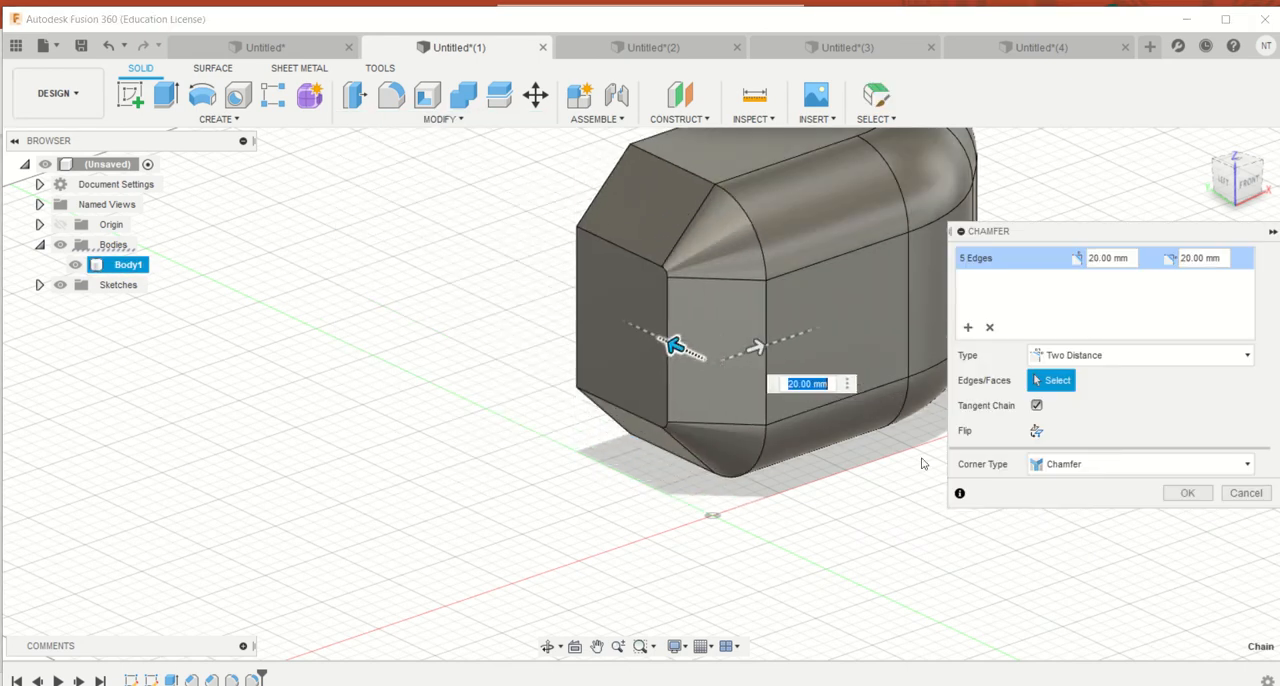
left_click(1181, 496)
Sketch a wide, flat horizontal ellipse on the block's flat front face, seen from the Front view, and finish the sketch
left_click_drag(1251, 184, 1186, 70)
middle_click_drag(985, 412, 900, 622)
left_click(1233, 185)
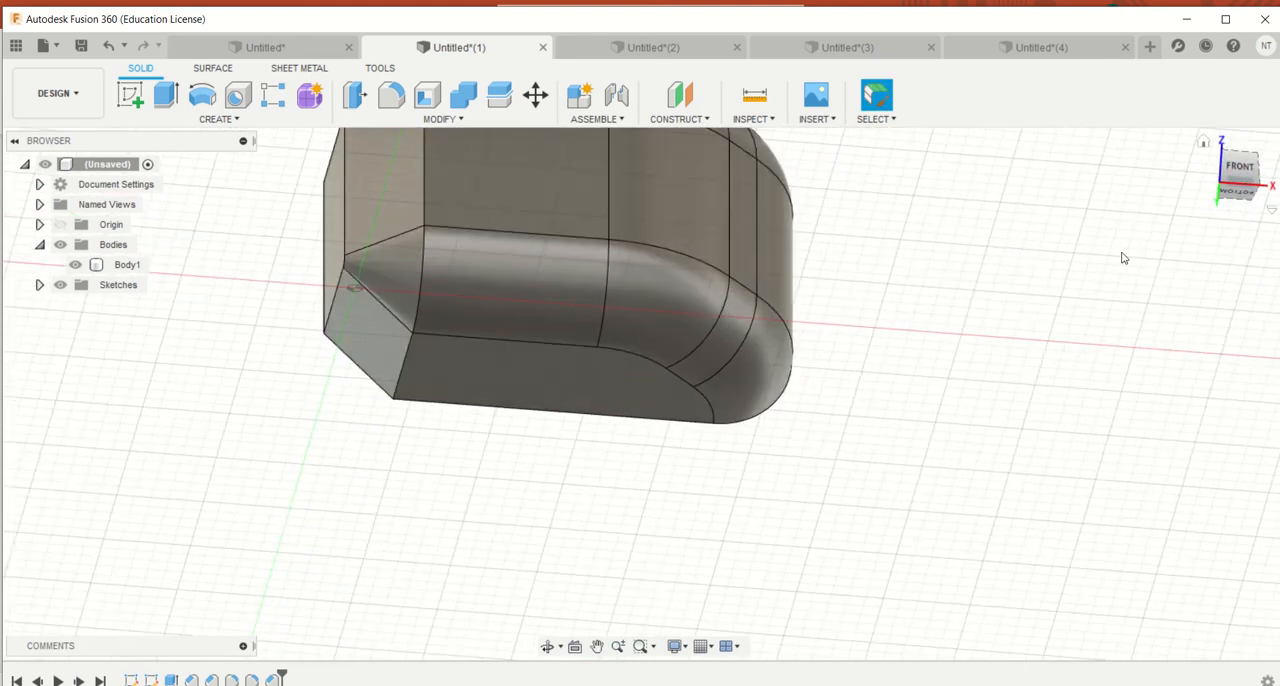
left_click(1203, 142)
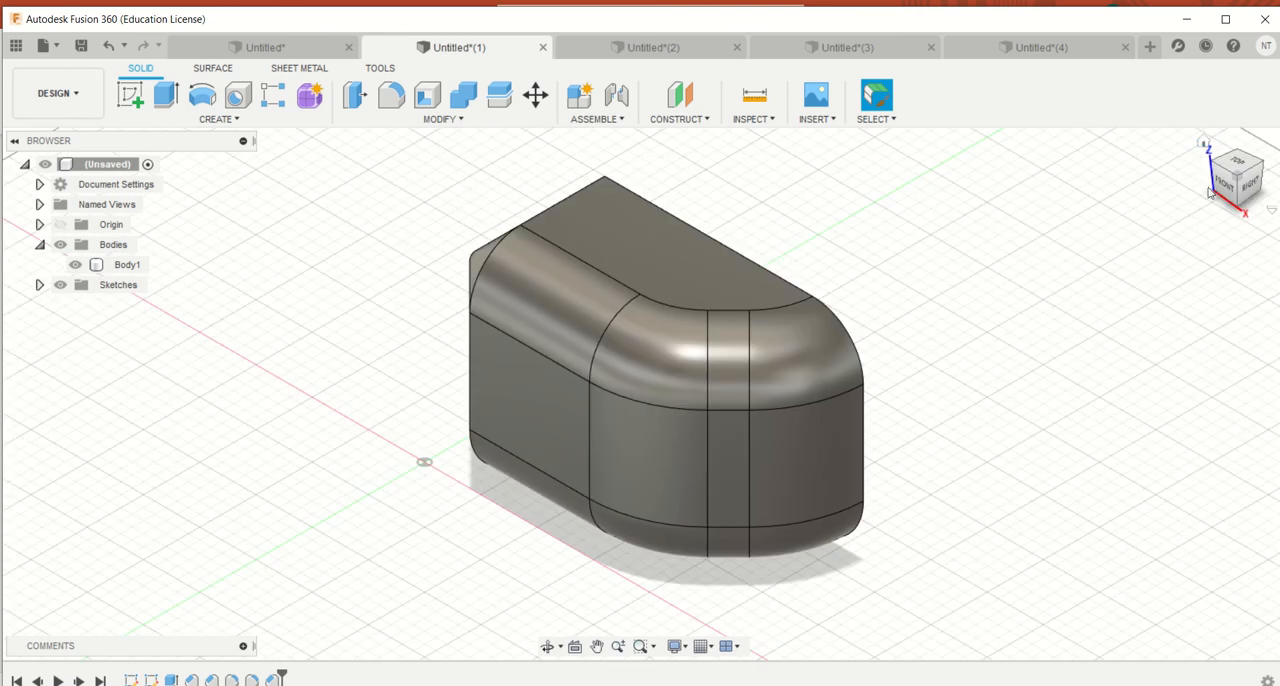
left_click(1224, 183)
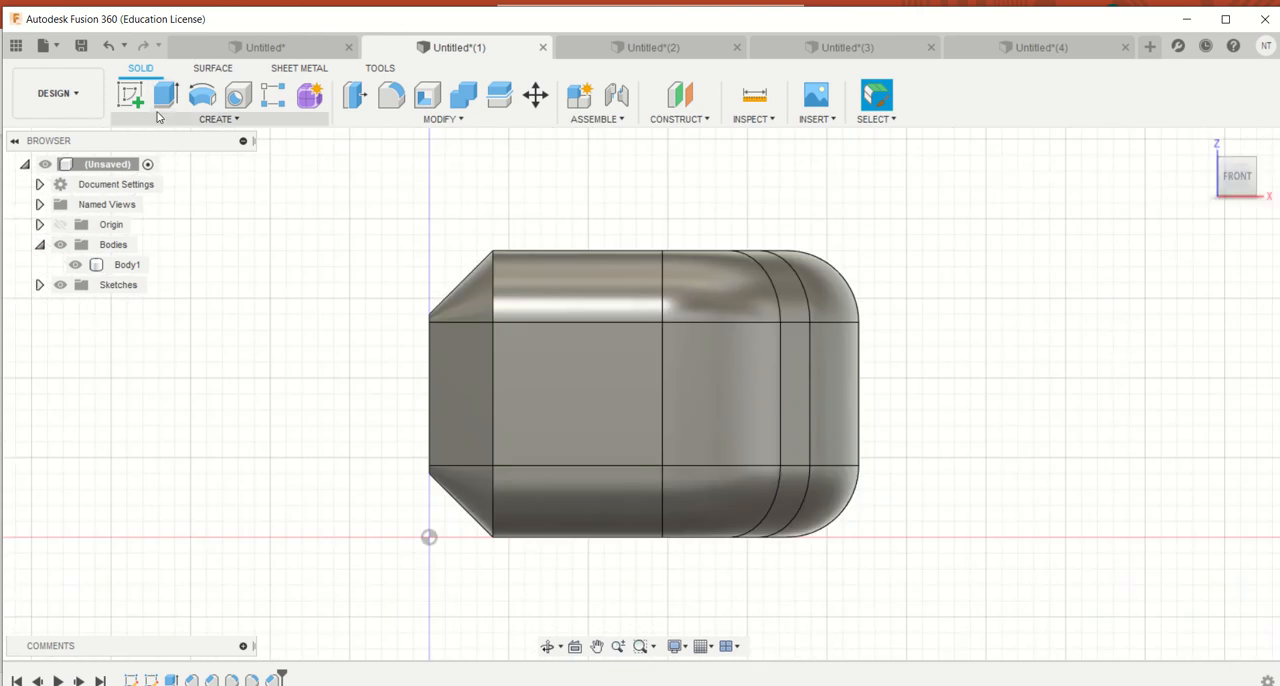
left_click(130, 95)
left_click(577, 376)
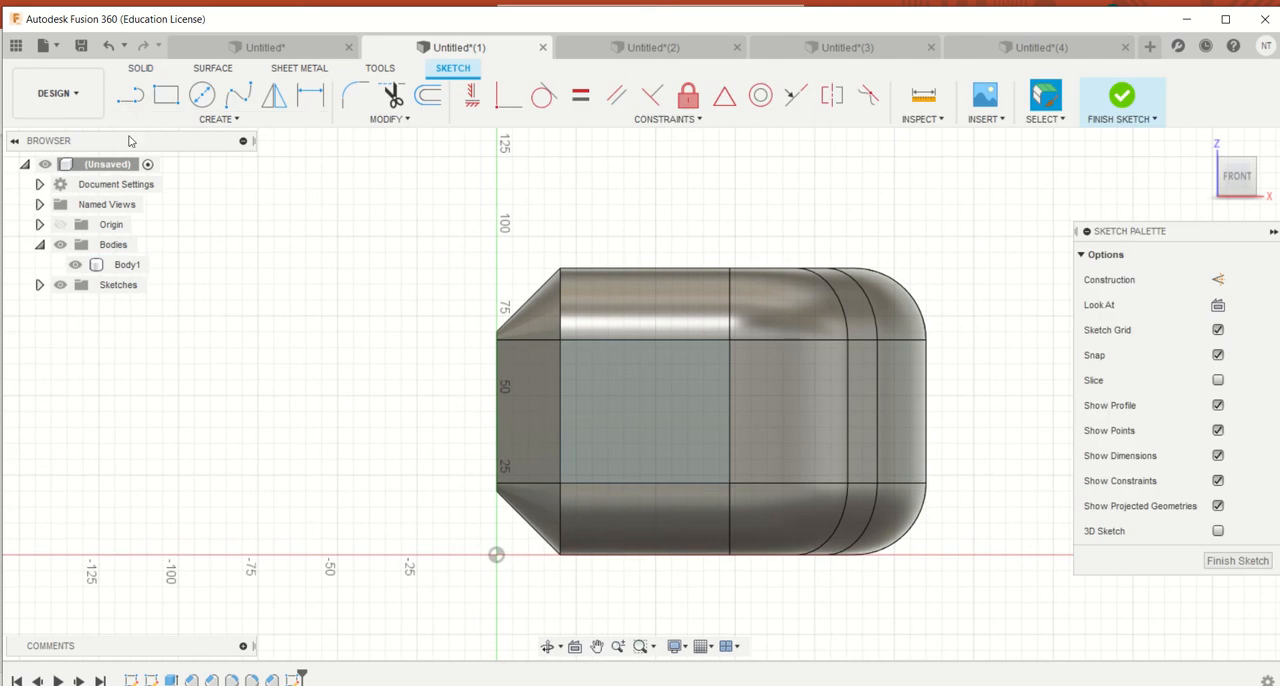
left_click(168, 121)
left_click(145, 230)
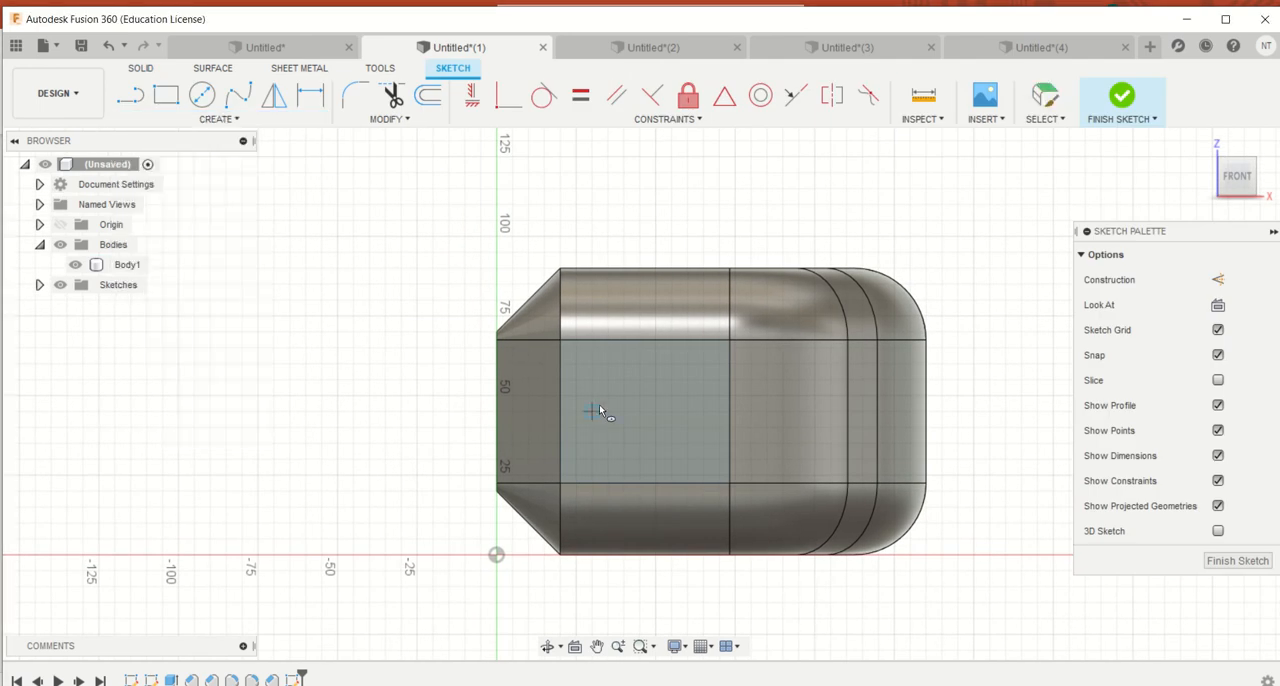
left_click(567, 386)
left_click(655, 388)
left_click(577, 360)
left_click(1120, 108)
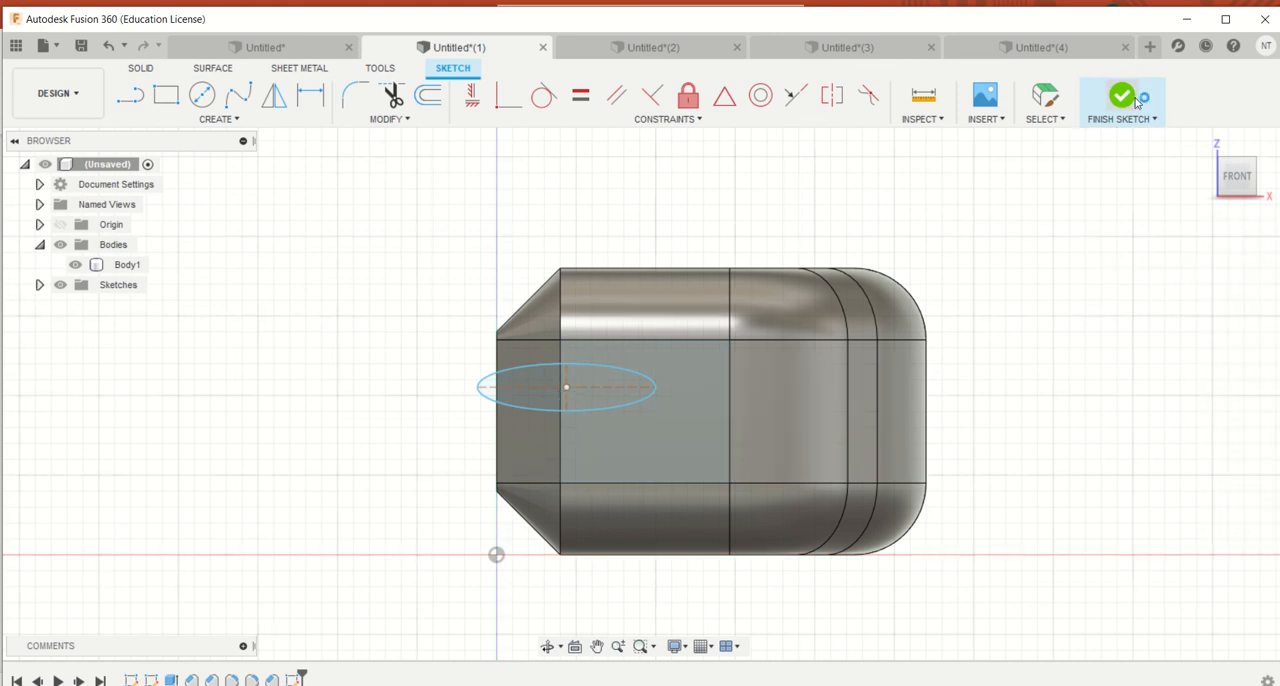
Move the ellipse to the middle of the flat front face and extrude its profile within that face 5 mm outward, joined to the body
left_click_drag(555, 382, 573, 390)
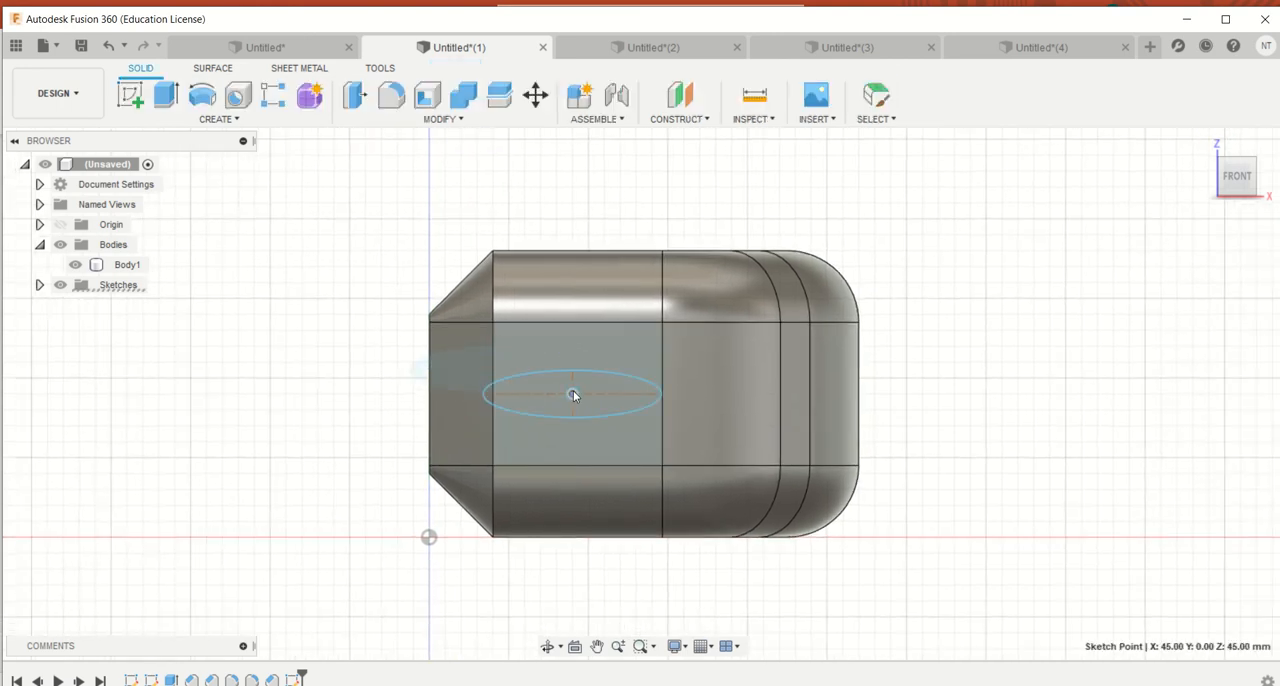
left_click(603, 384)
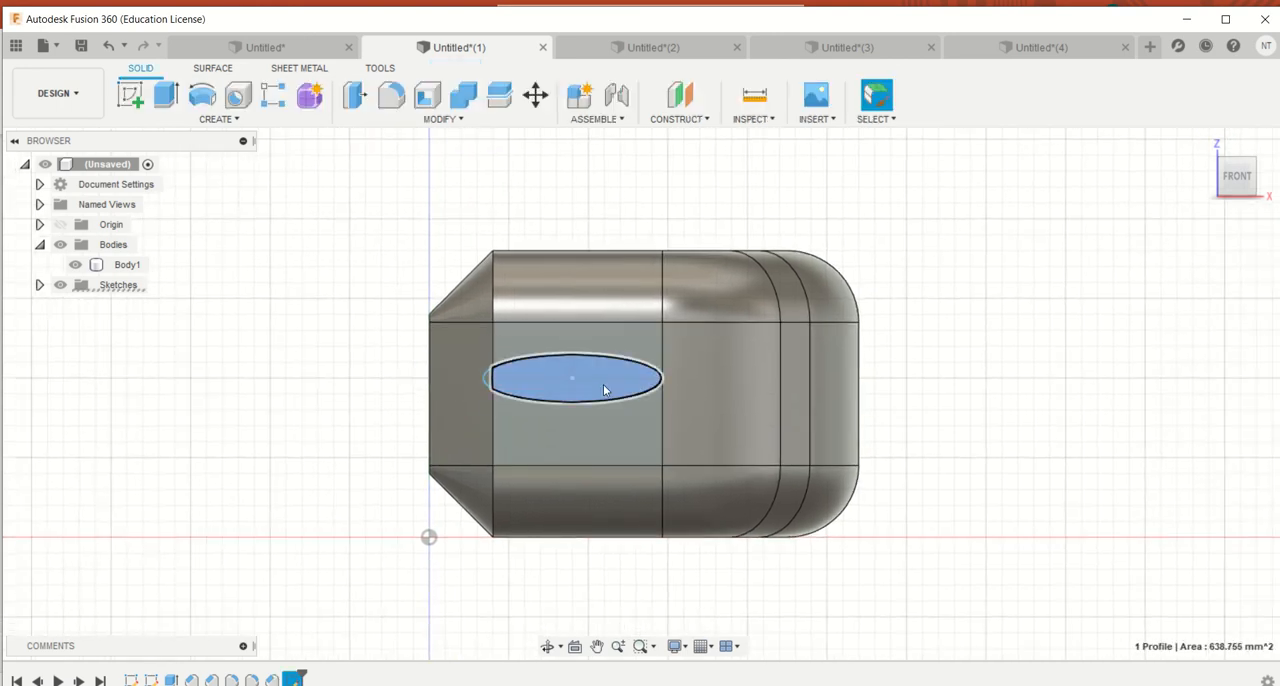
key("e")
left_click(602, 385)
type("5")
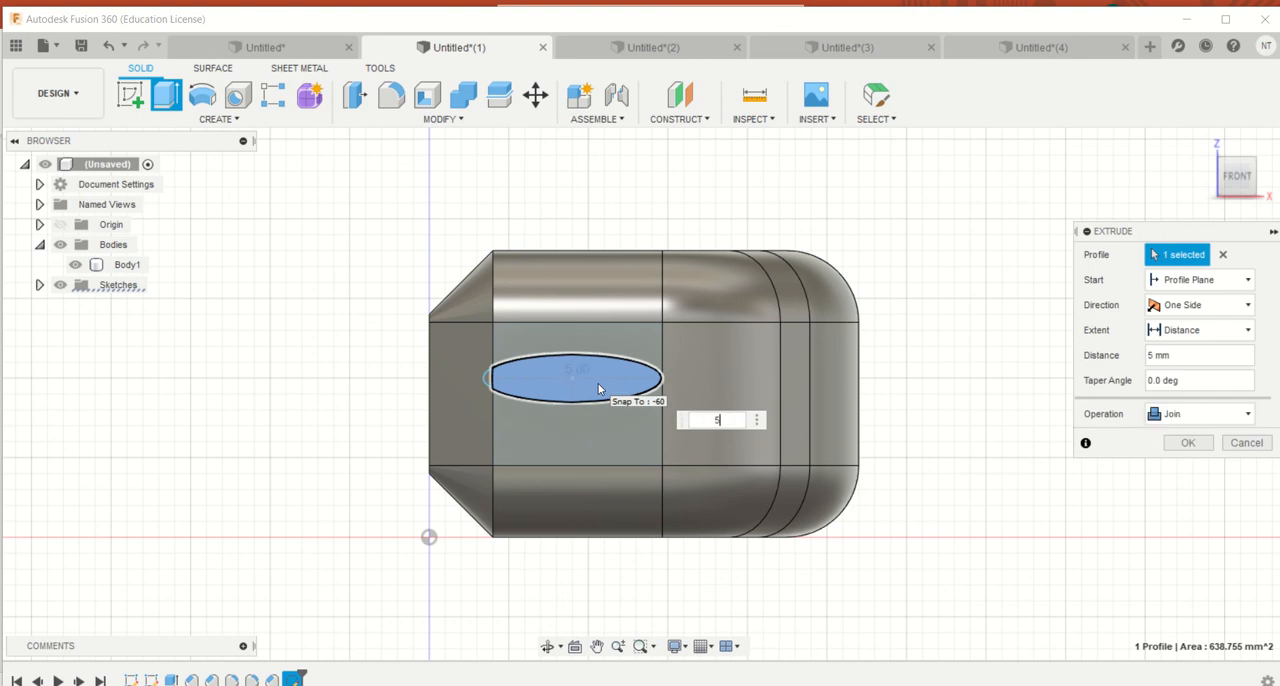
key("Return")
Fillet the outer edge of the raised elliptical boss on the block's front face with a small radius
left_click_drag(1237, 170, 1232, 125)
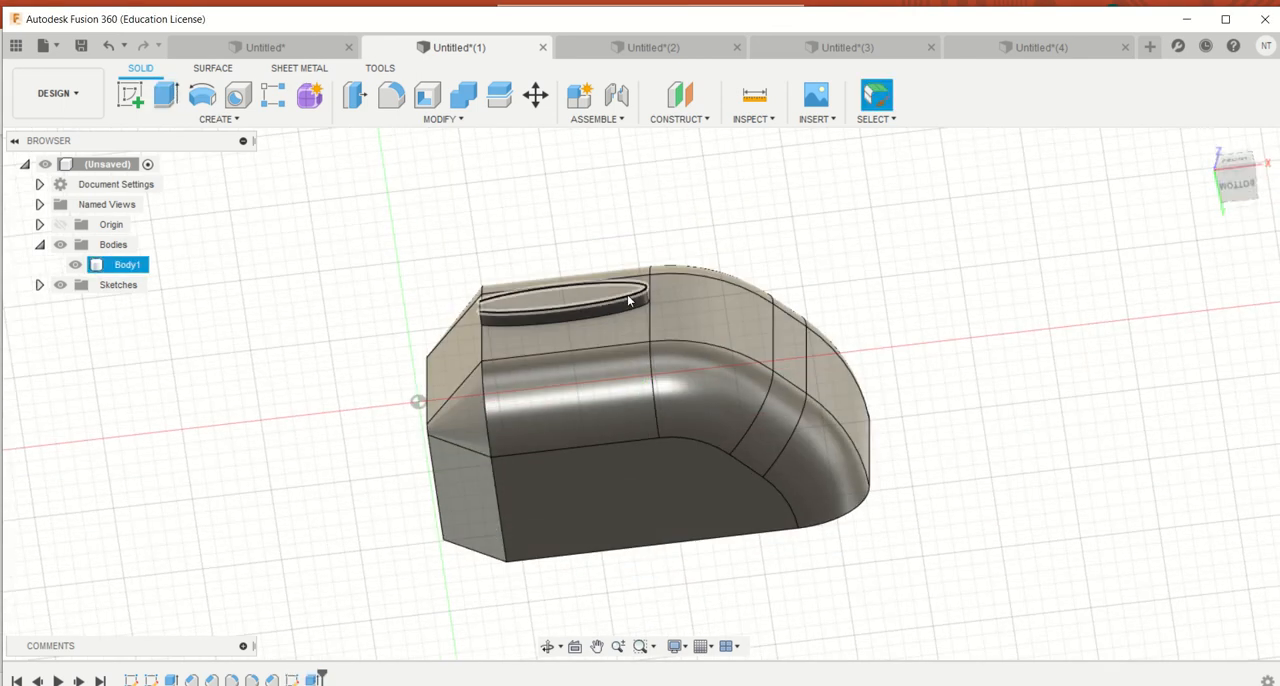
left_click(571, 279)
key("f")
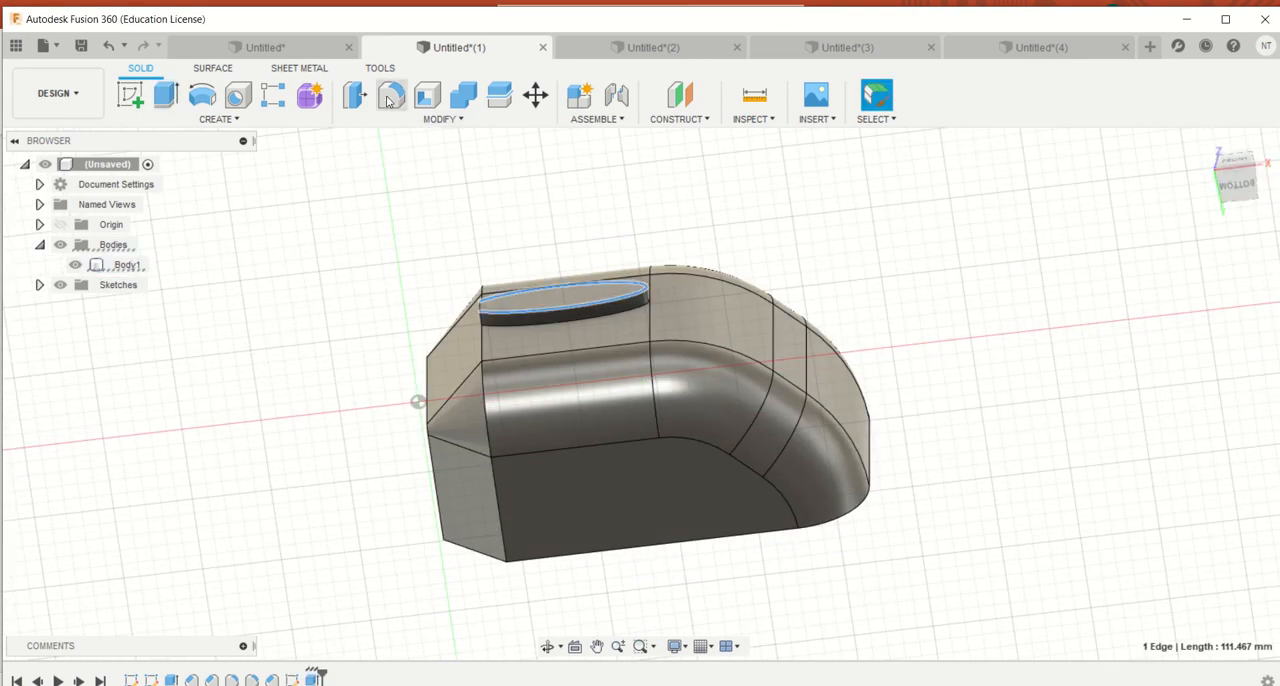
mouse_move(584, 272)
left_mouse_down()
mouse_move(574, 286)
mouse_move(577, 251)
mouse_move(575, 262)
left_mouse_up()
scroll(584, 278, "up", 5)
left_click(1233, 472)
scroll(806, 318, "down", 5)
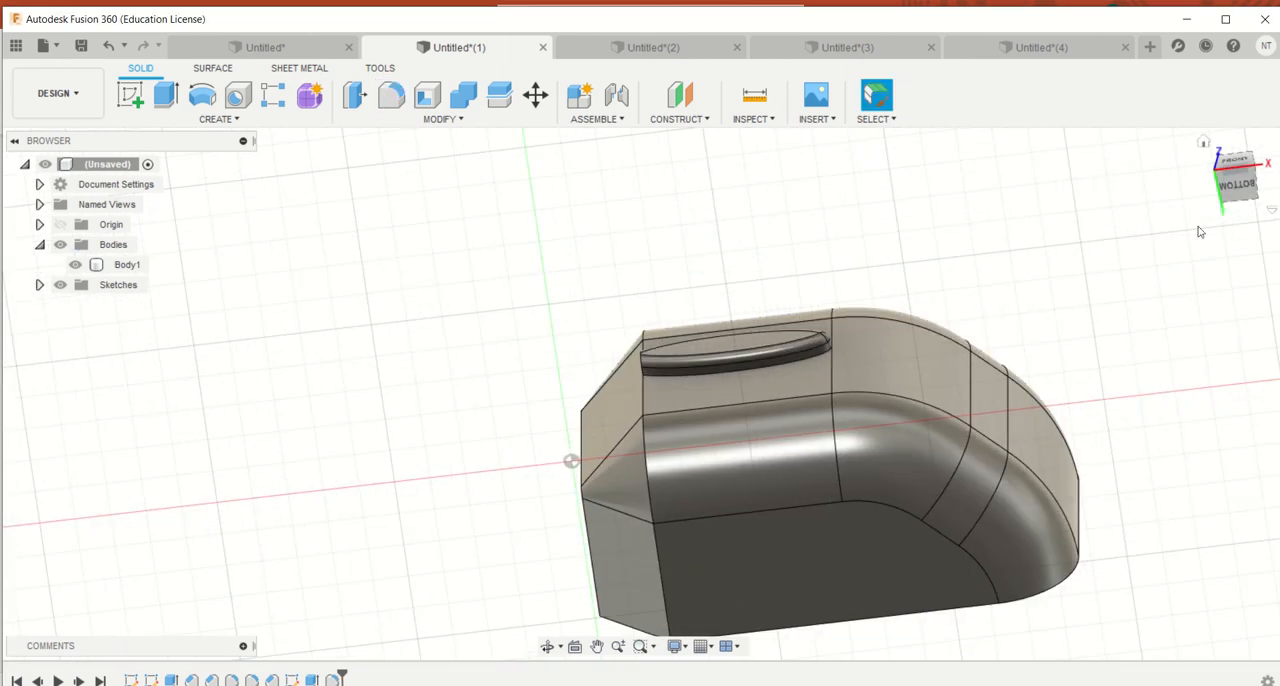
mouse_move(1216, 187)
left_mouse_down()
mouse_move(1220, 208)
mouse_move(1216, 192)
left_mouse_up()
scroll(1209, 495, "down", 3)
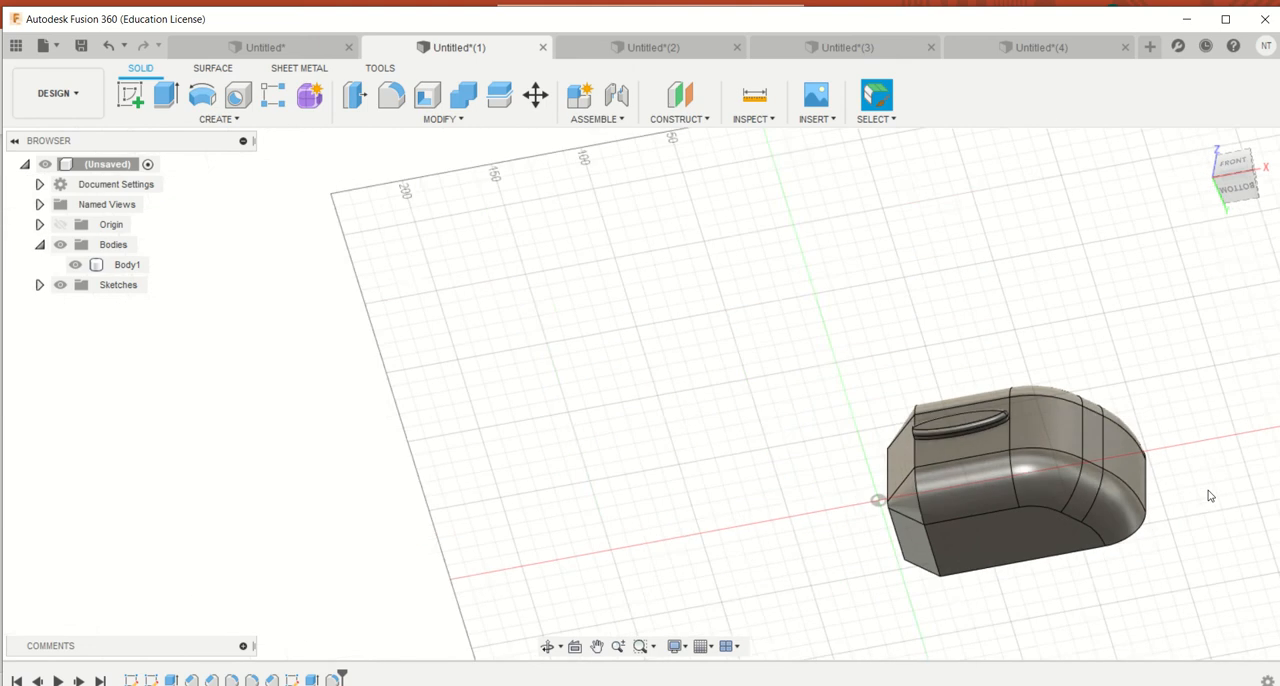
middle_click_drag(1206, 491, 769, 251)
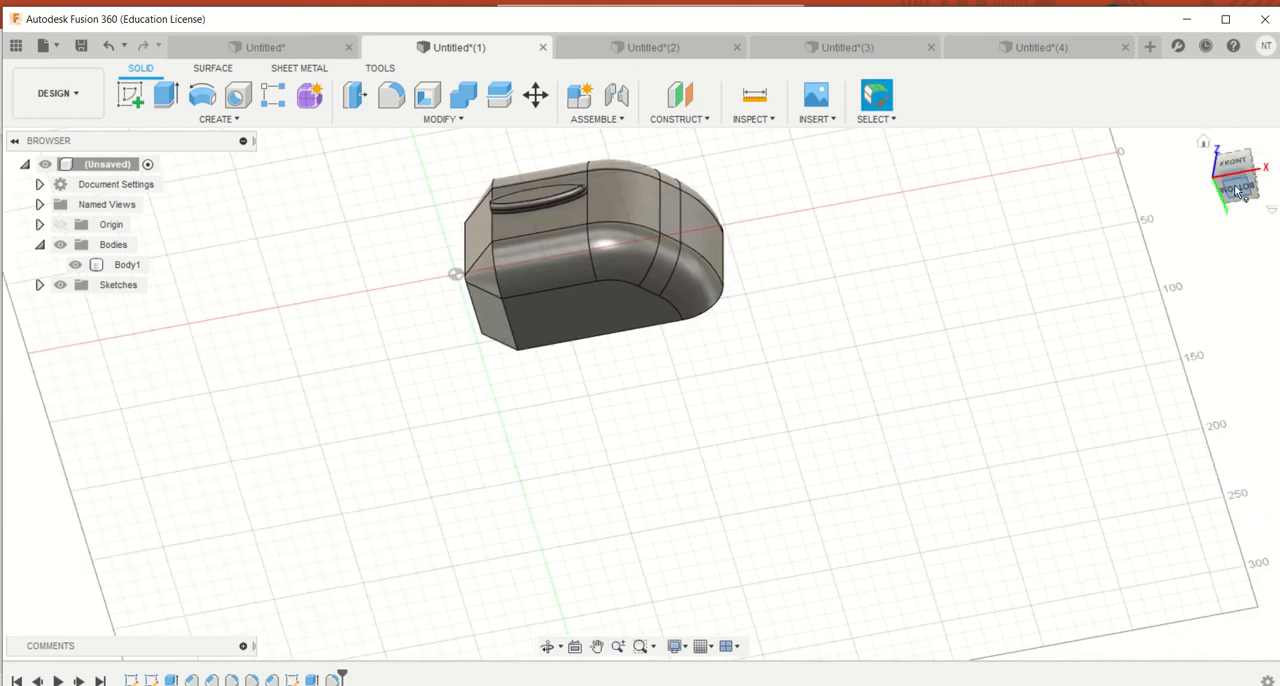
mouse_move(1236, 191)
left_mouse_down()
mouse_move(1253, 196)
mouse_move(1232, 211)
left_mouse_up()
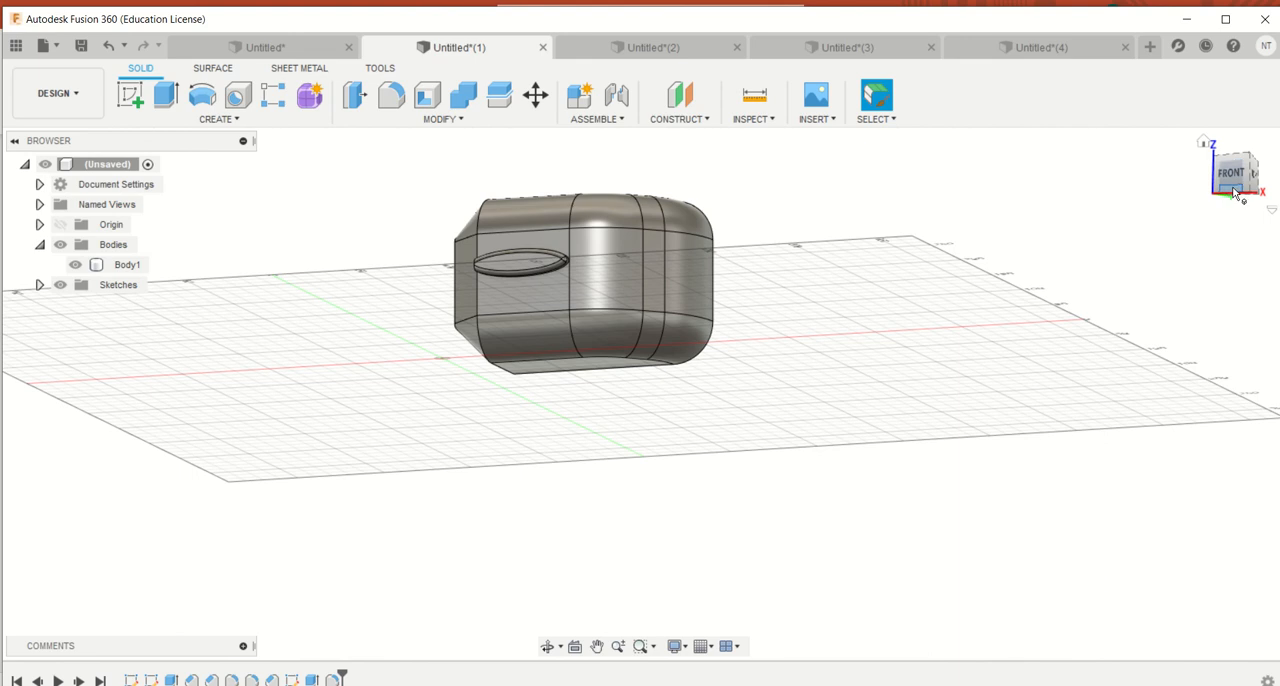
mouse_move(558, 5)
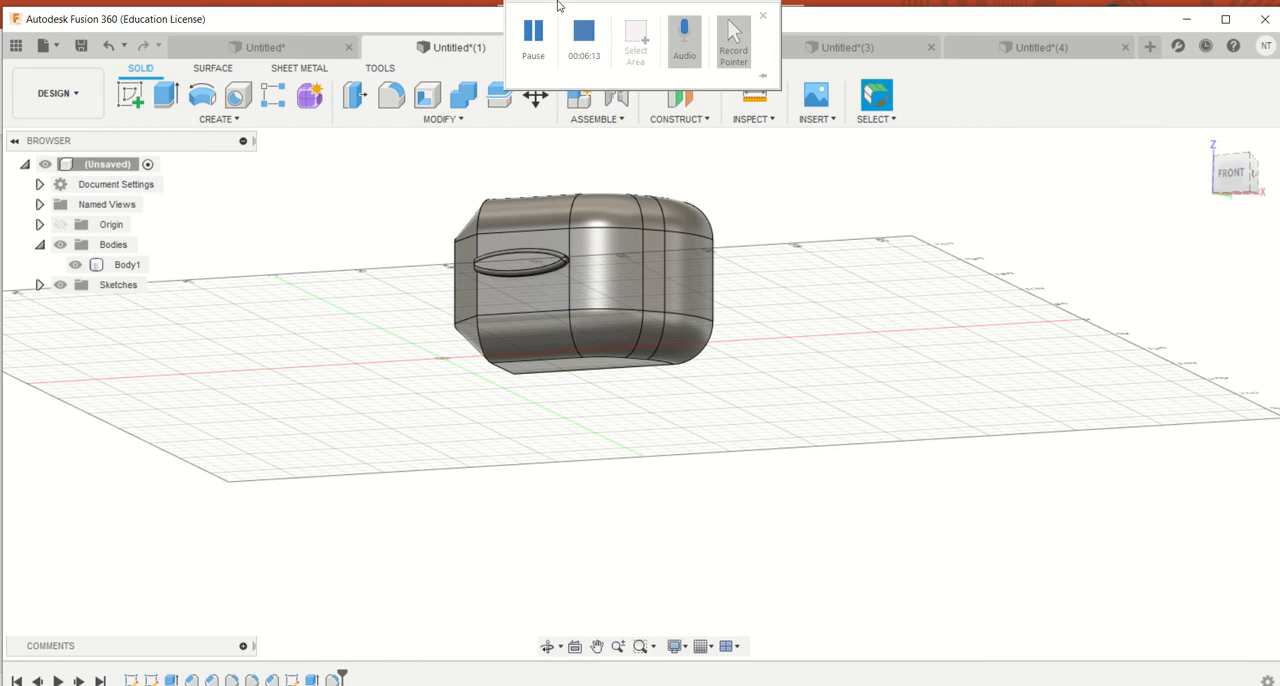